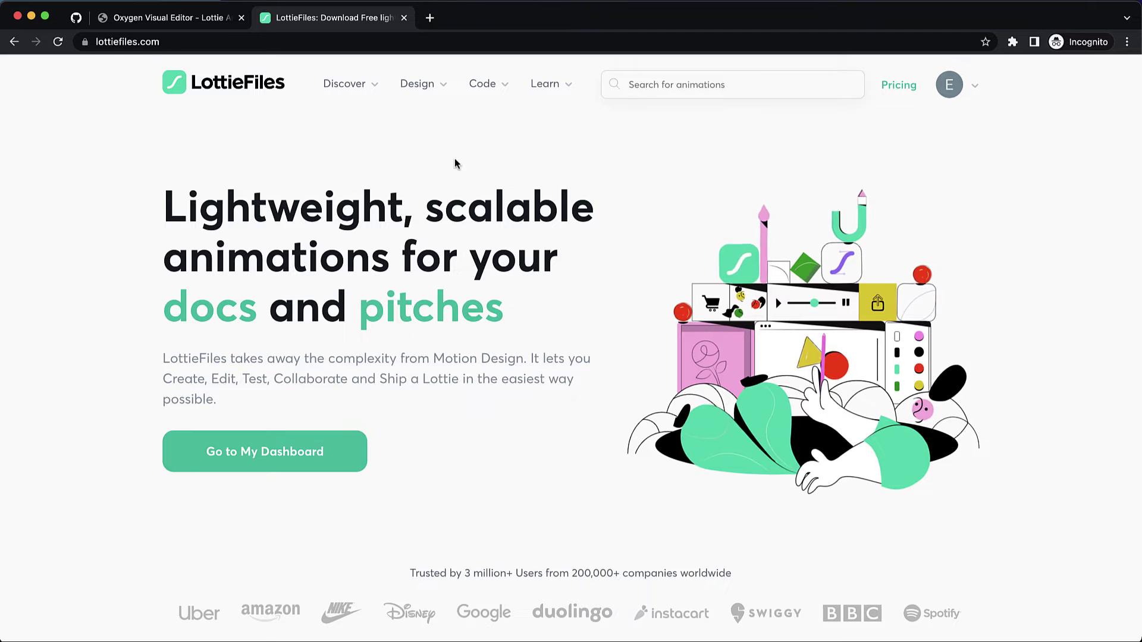
Copy the Spooky Pumpkin animation's Lottie URL from LottieFiles' free ready-to-use animations gallery.
mouse_move(359, 96)
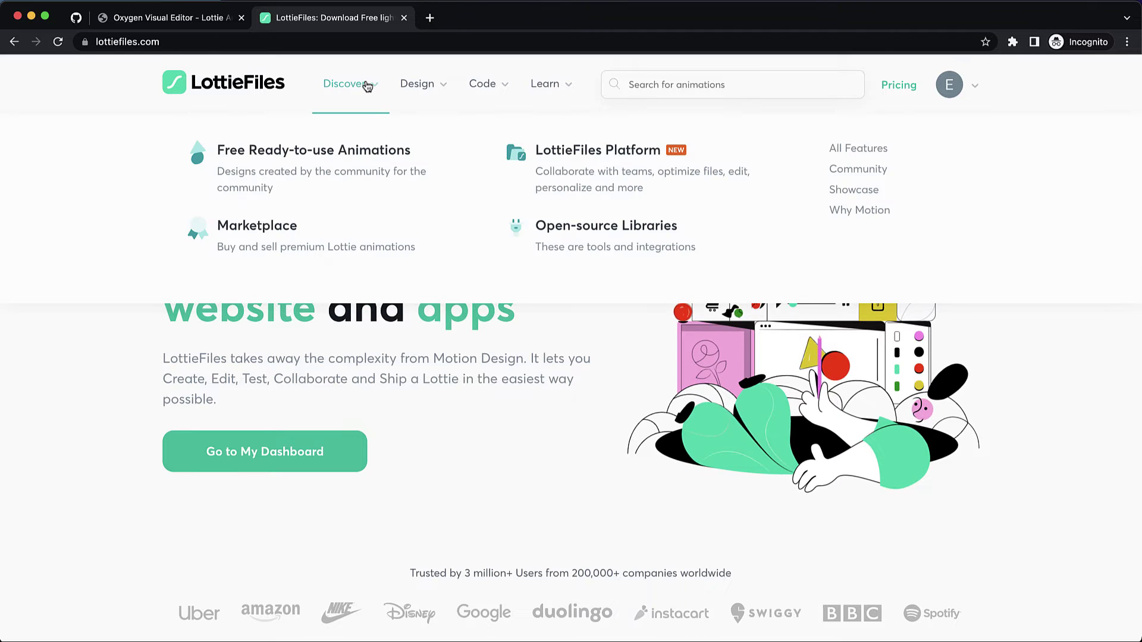
left_click(322, 157)
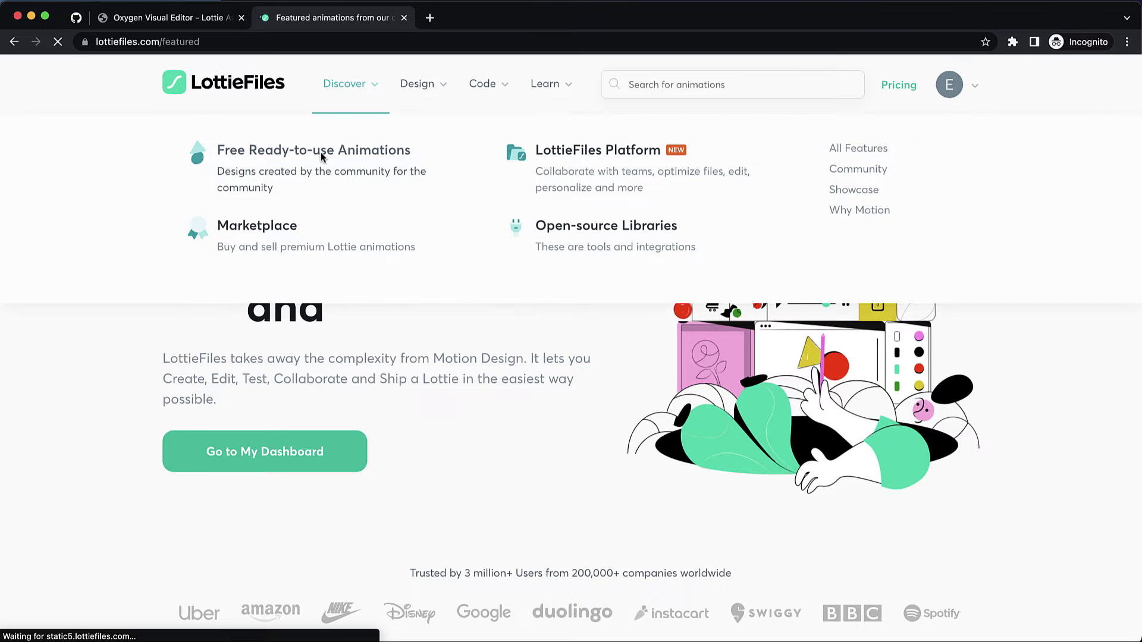
left_click(525, 281)
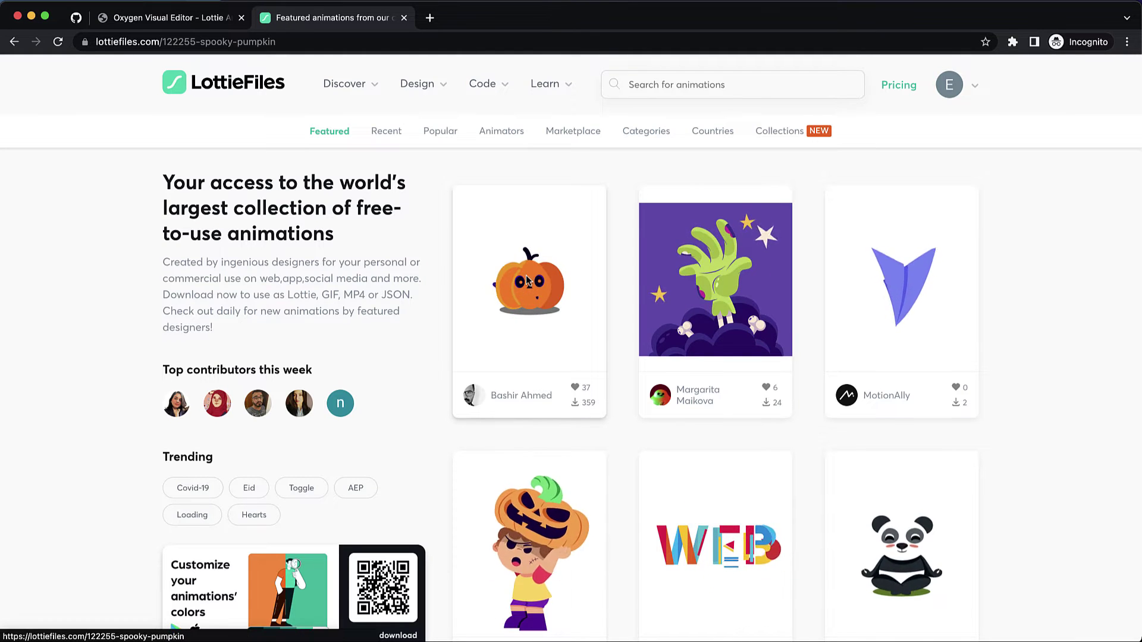
scroll(815, 402, "down", 1)
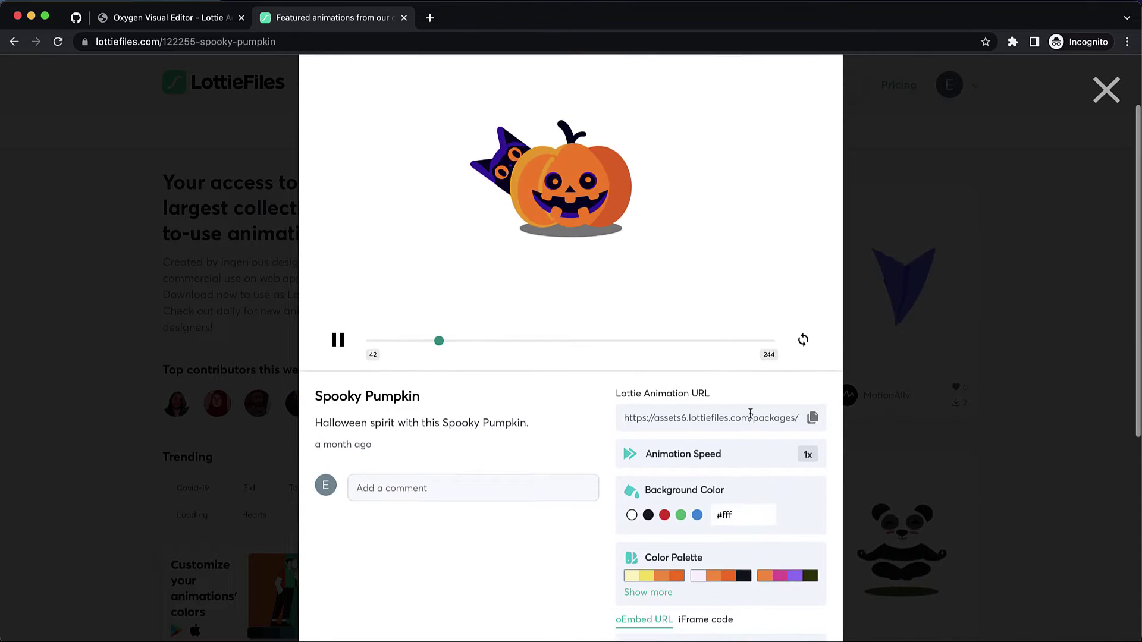
left_click(812, 418)
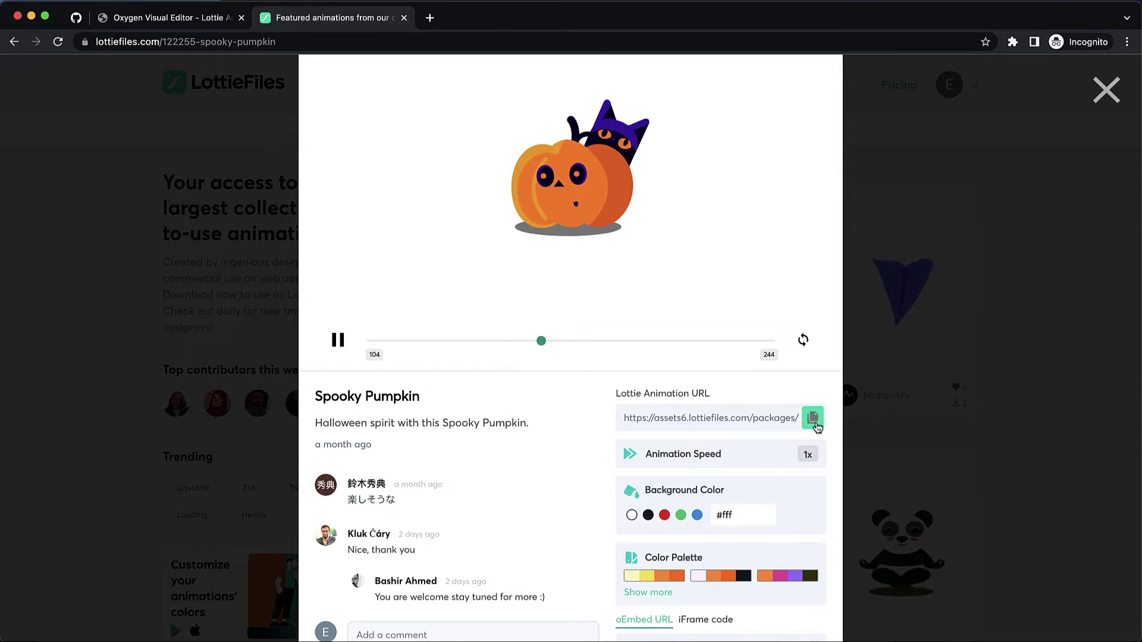
left_click(60, 308)
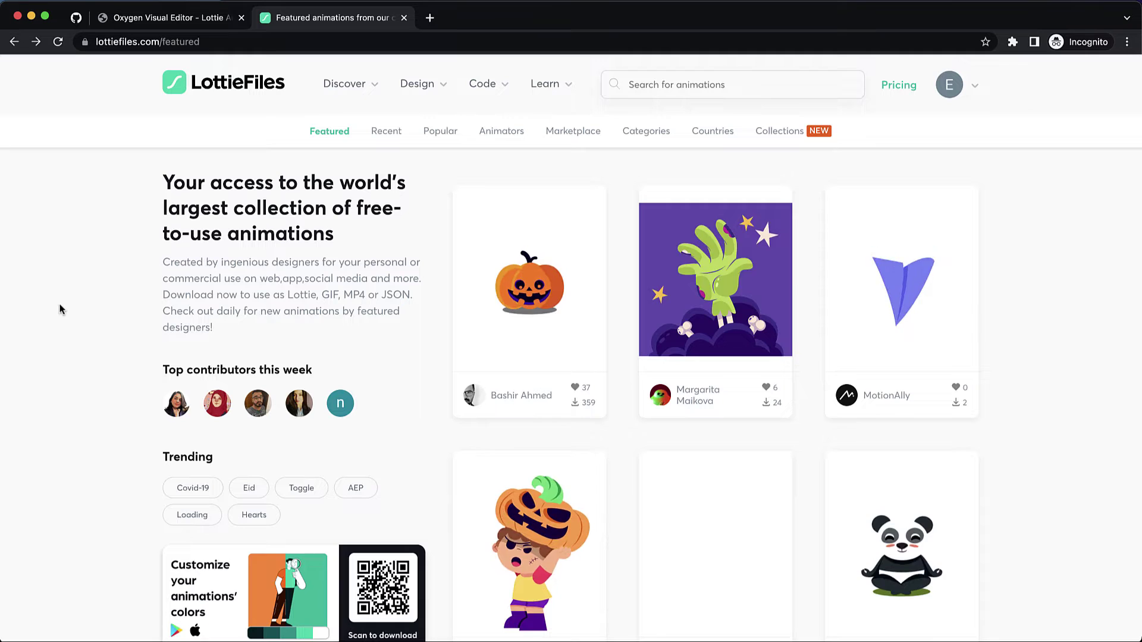
Load the pumpkin animation URL into the LottieFiles Web Player's JSON URL field.
mouse_move(479, 84)
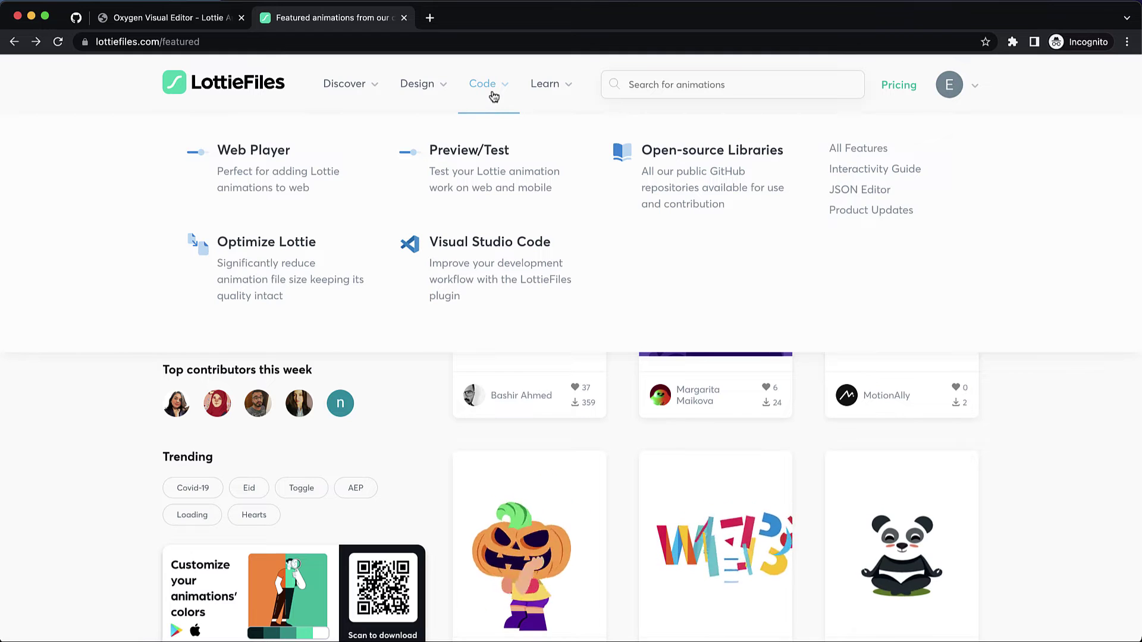
left_click(308, 166)
scroll(331, 229, "down", 5)
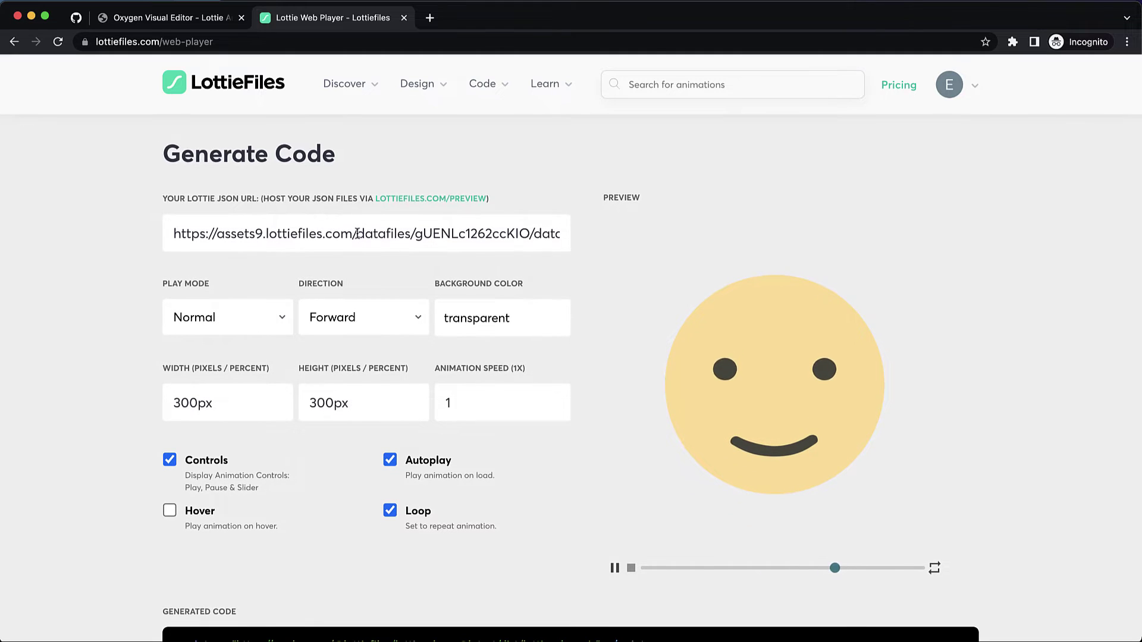
left_click(355, 234)
key("ctrl+a")
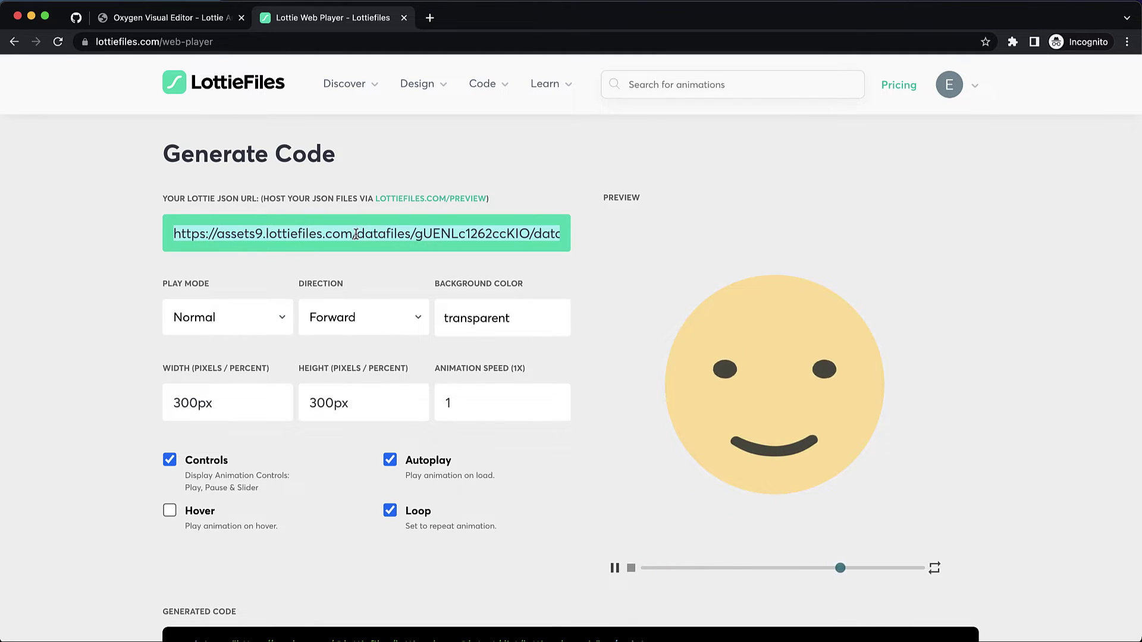
key("ctrl+v")
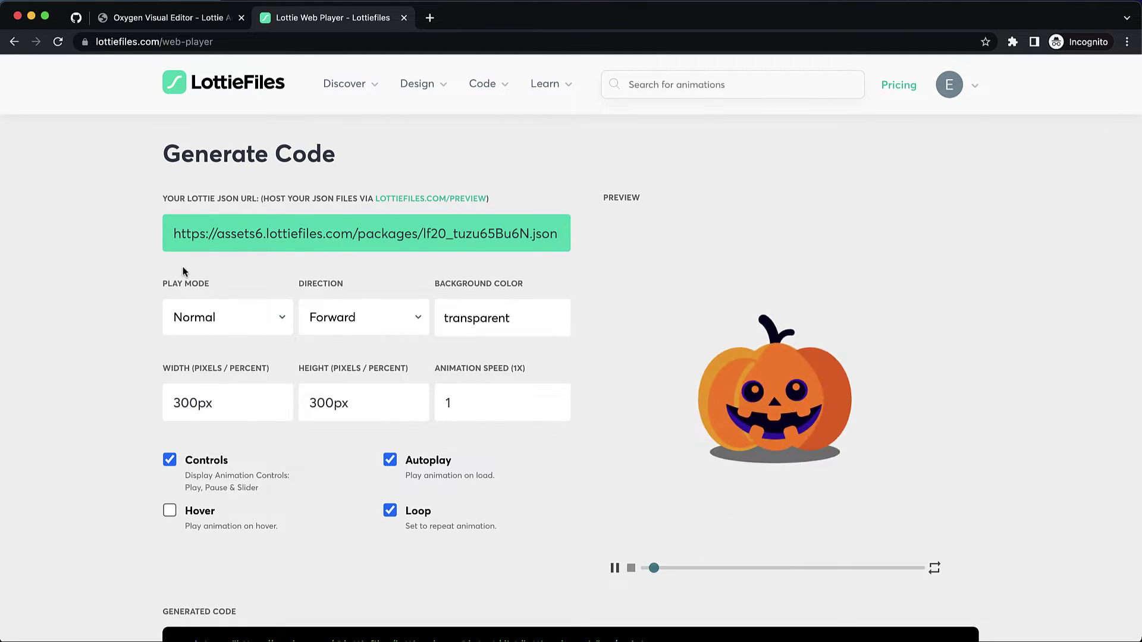
left_click(126, 270)
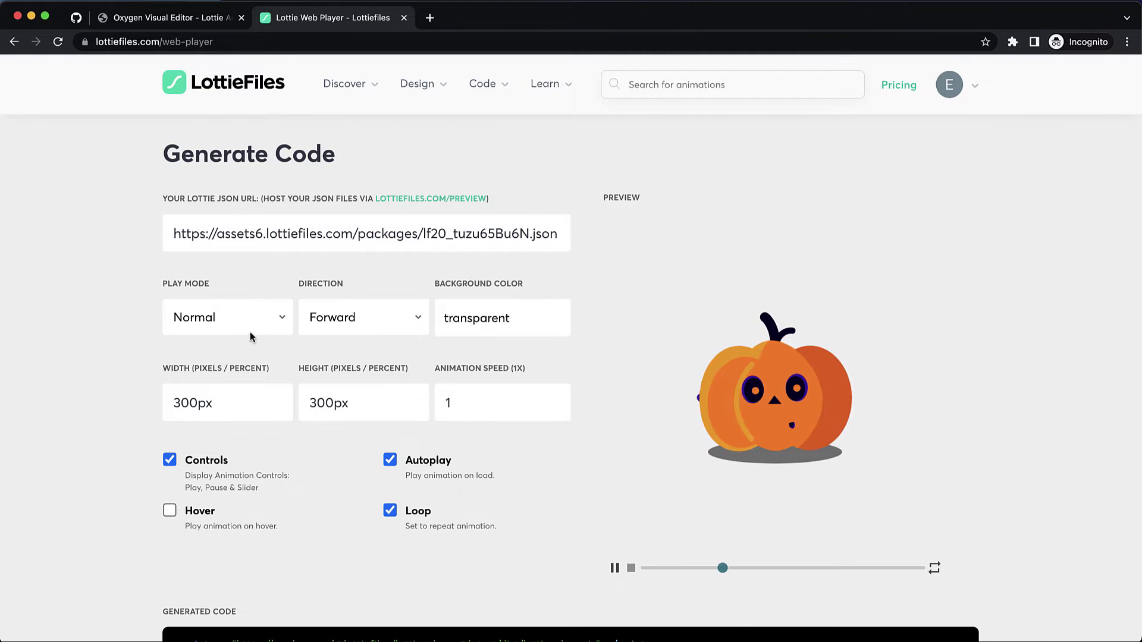
Keep Forward direction, set speed 0.75, disable controls and play-on-hover, then copy the embed code.
left_click(354, 329)
left_click(566, 298)
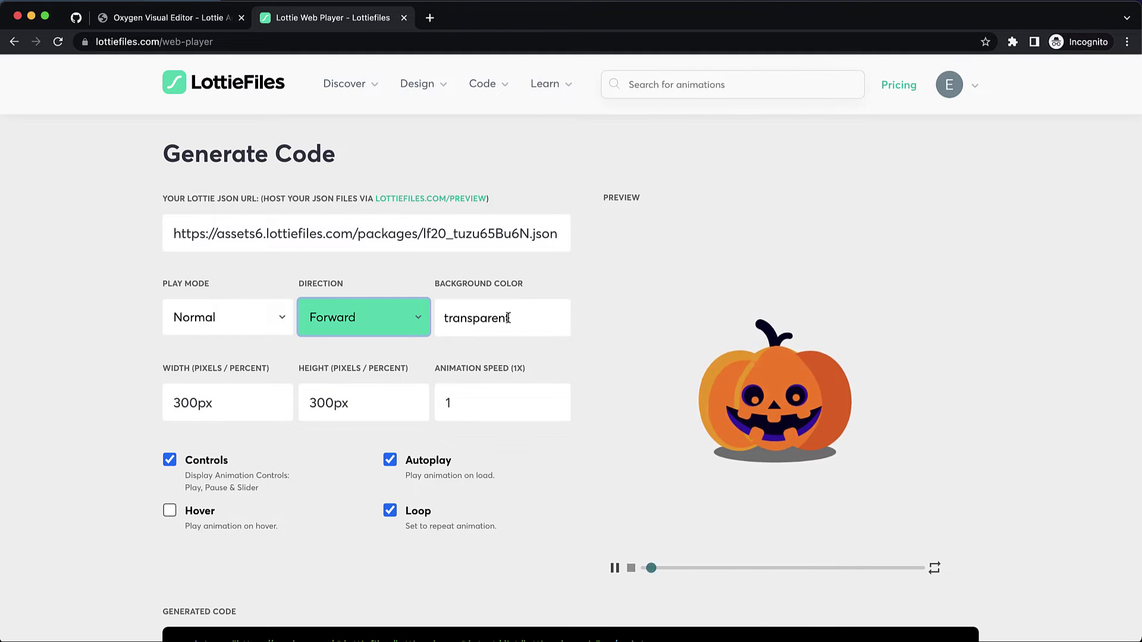
left_click(478, 404)
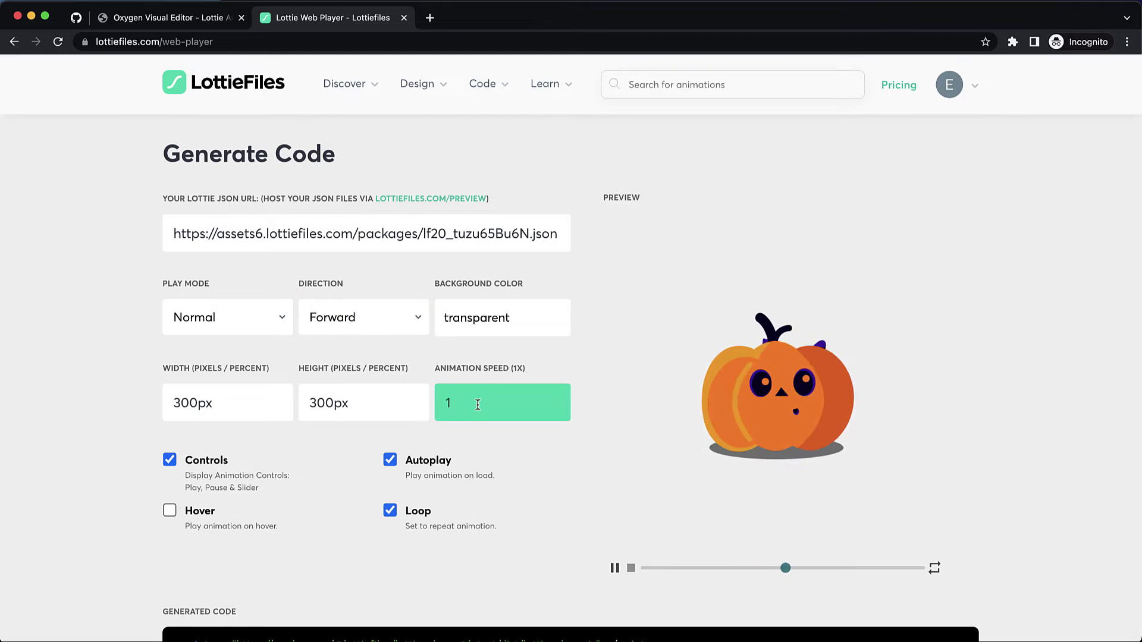
type("0.75")
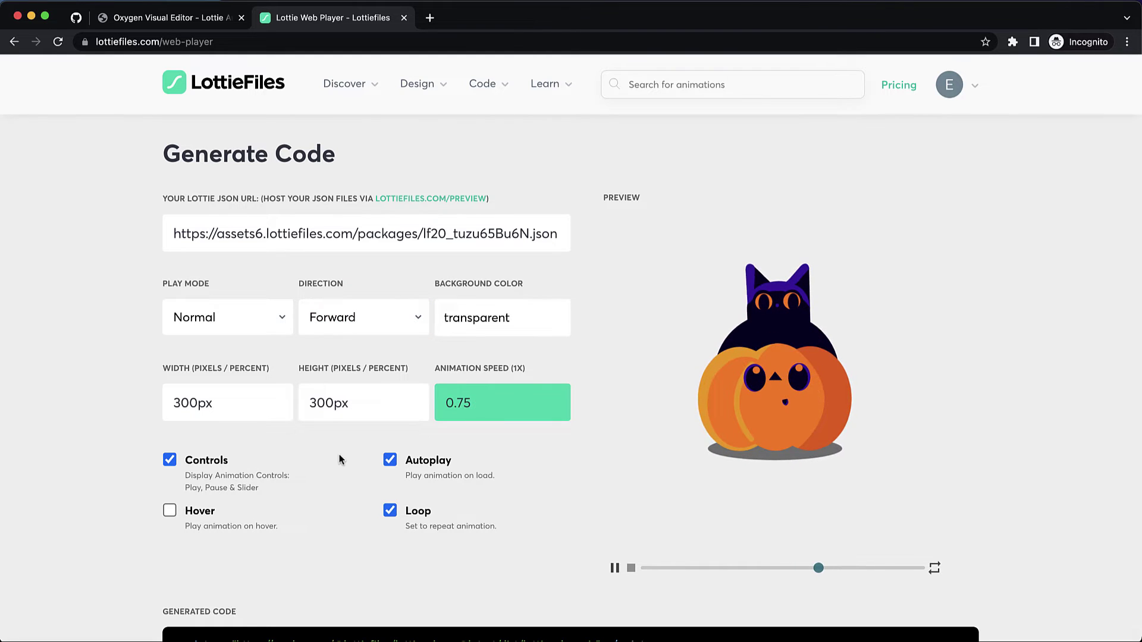
left_click(169, 461)
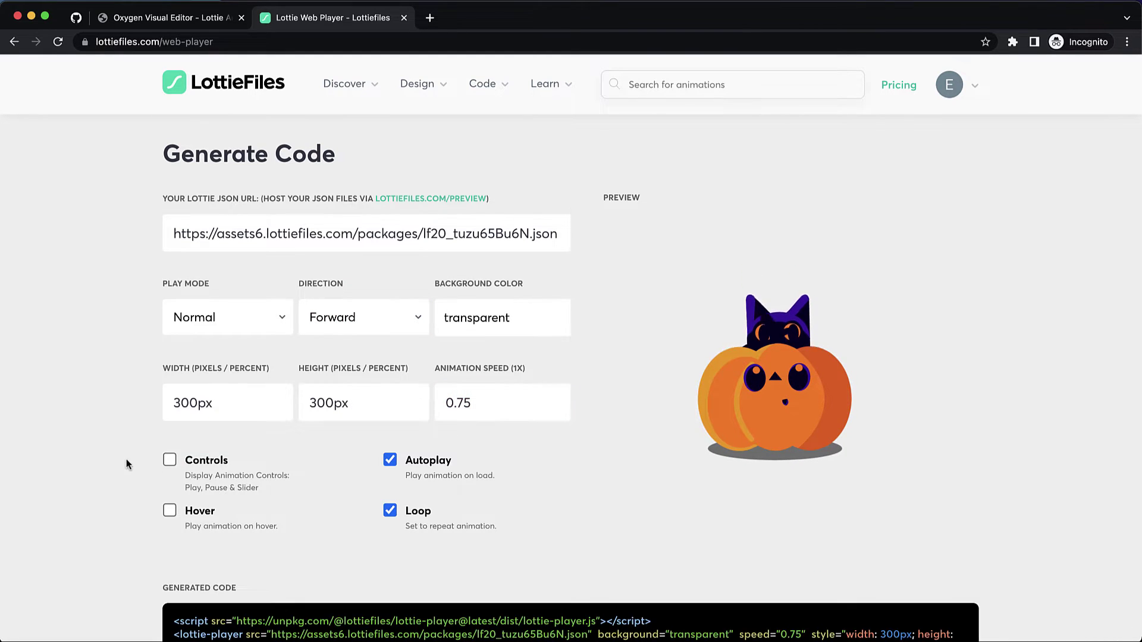
left_click(172, 515)
left_click(172, 514)
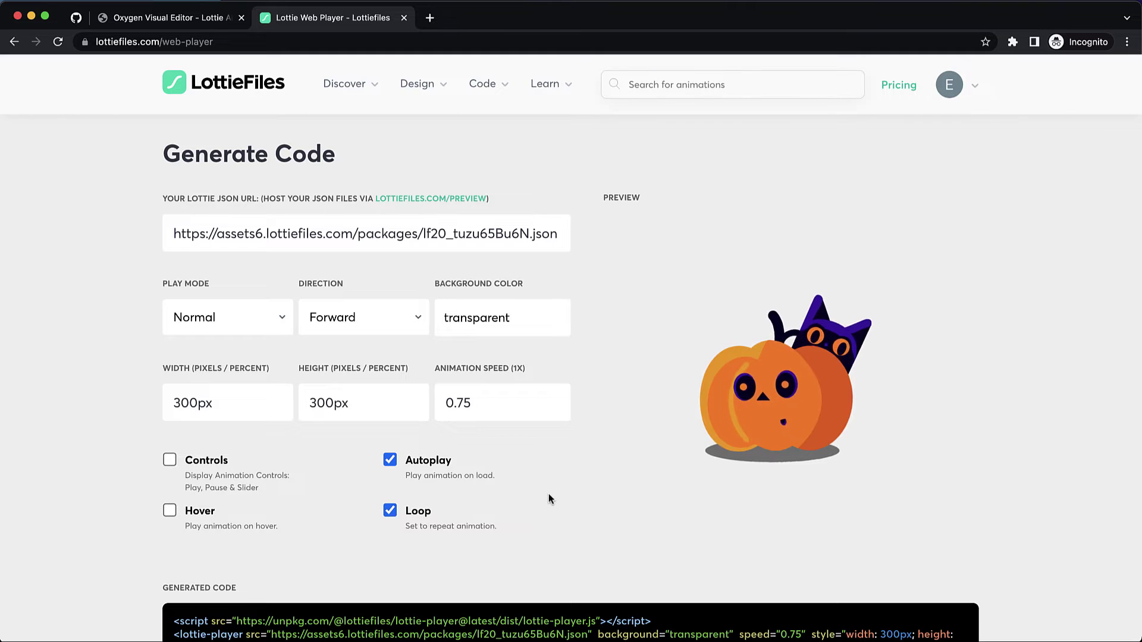
scroll(548, 493, "down", 5)
scroll(549, 496, "up", 4)
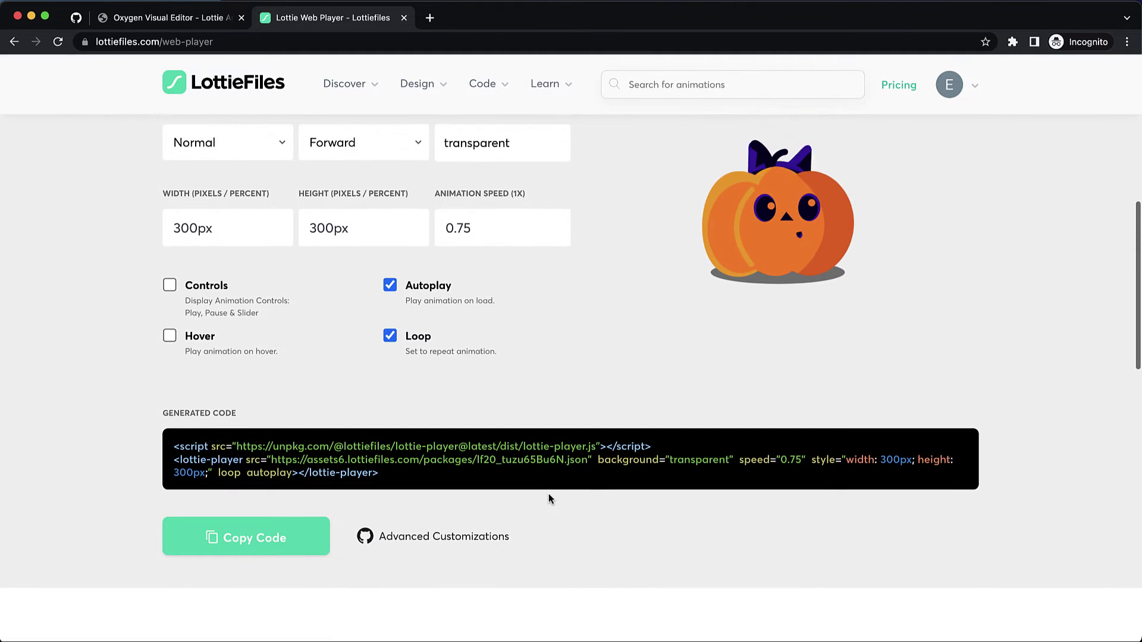
scroll(548, 494, "up", 1)
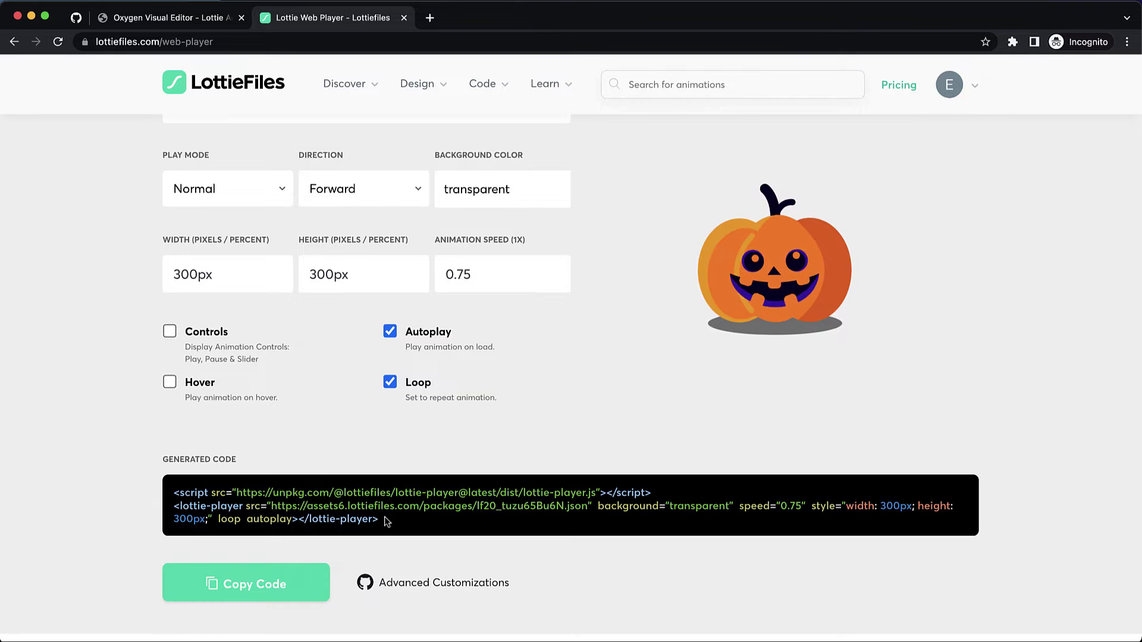
left_click(271, 578)
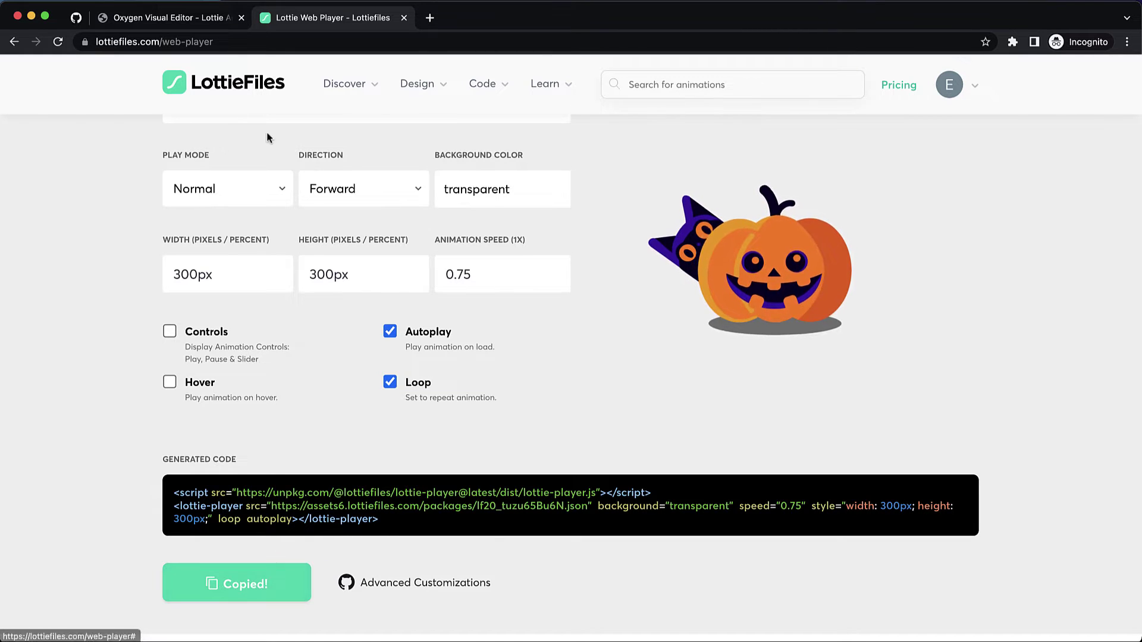
Add a Code Block to the Oxygen page and move it above the Animated. Easily. heading.
left_click(171, 17)
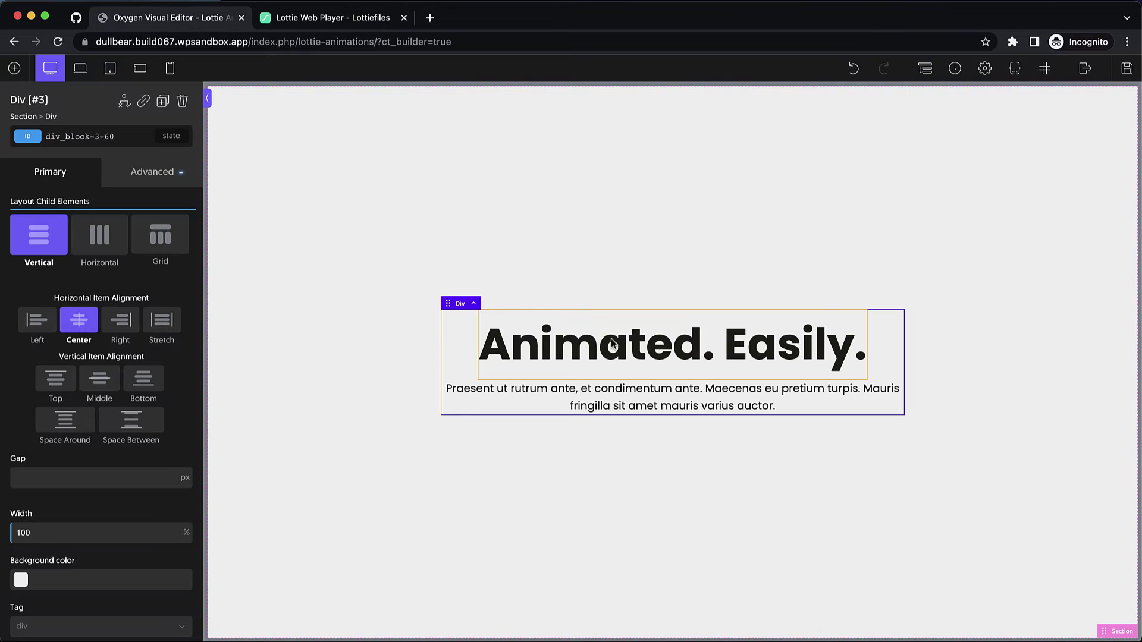
left_click(611, 338)
left_click(14, 68)
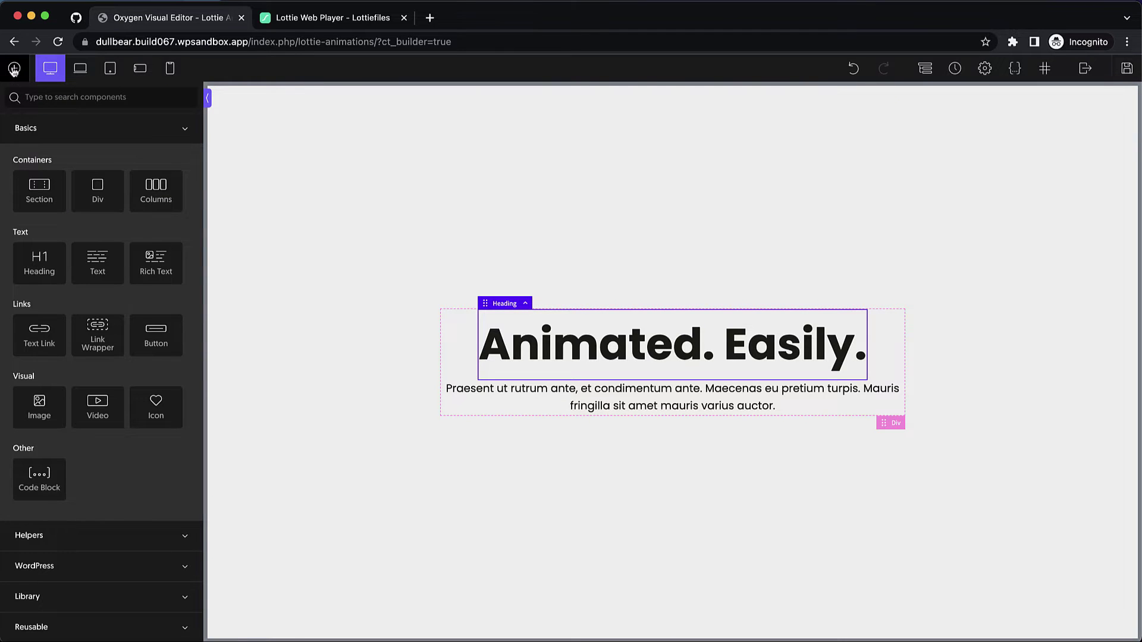
left_click(31, 96)
type("code")
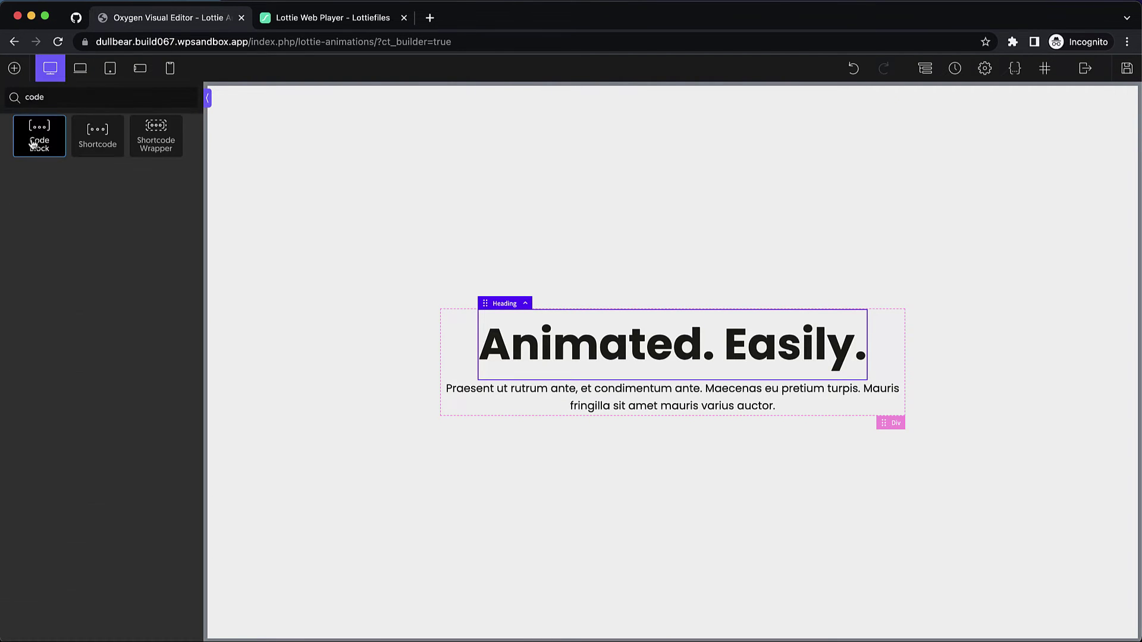
left_click(33, 143)
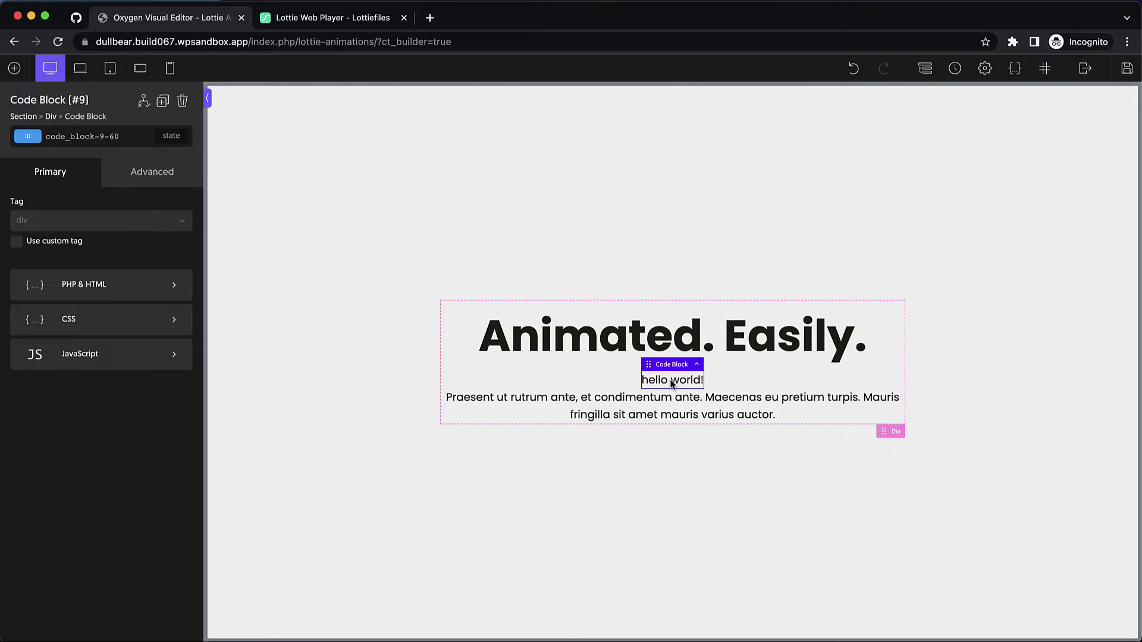
left_click_drag(672, 384, 668, 331)
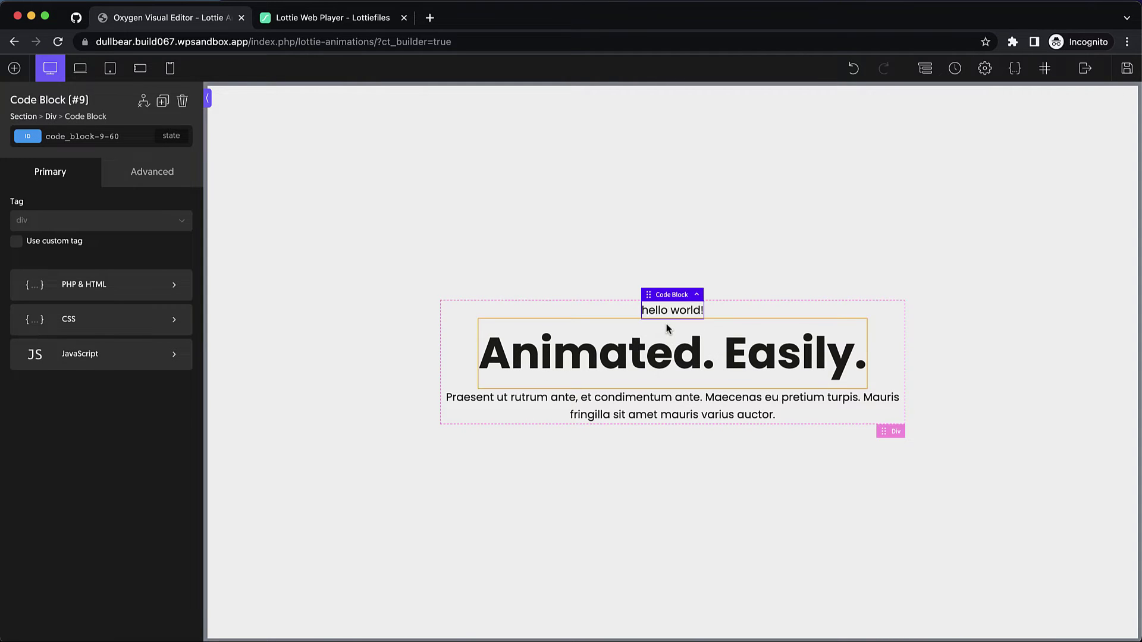
Replace the block's placeholder PHP & HTML with the pasted lottie-player embed code and apply it.
left_click(166, 287)
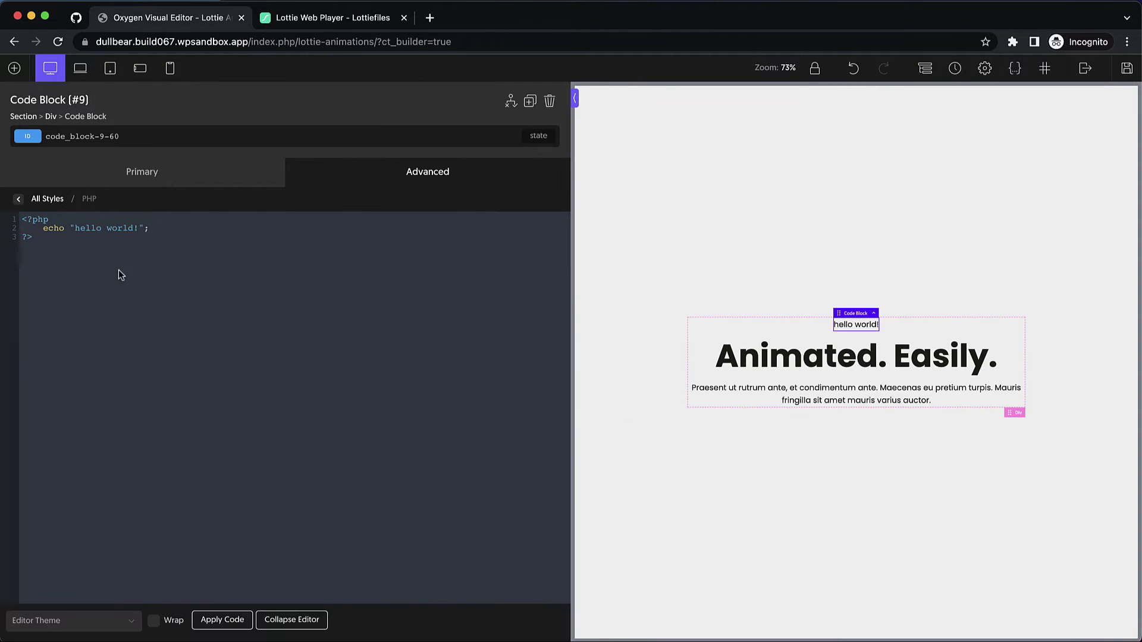
left_click_drag(44, 239, 22, 224)
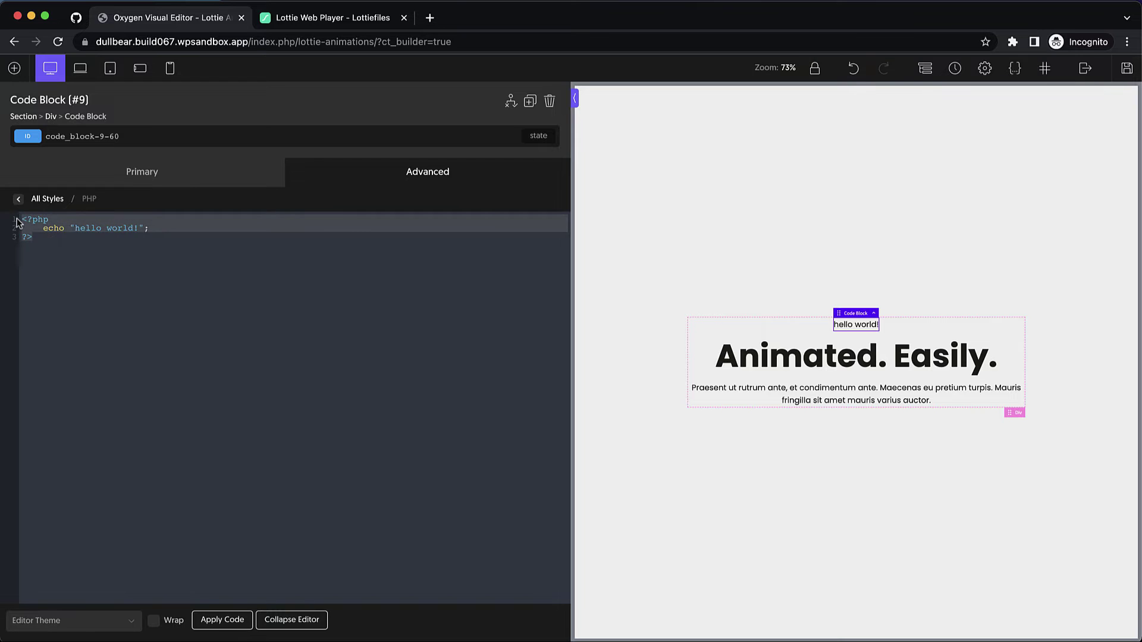
key("super+v")
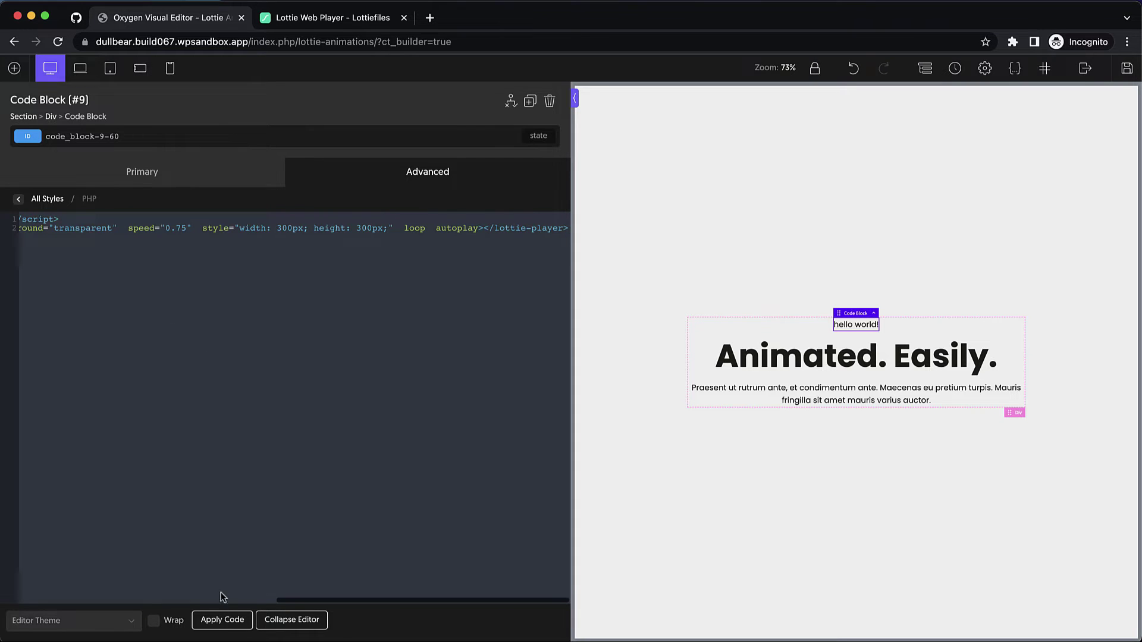
left_click(222, 620)
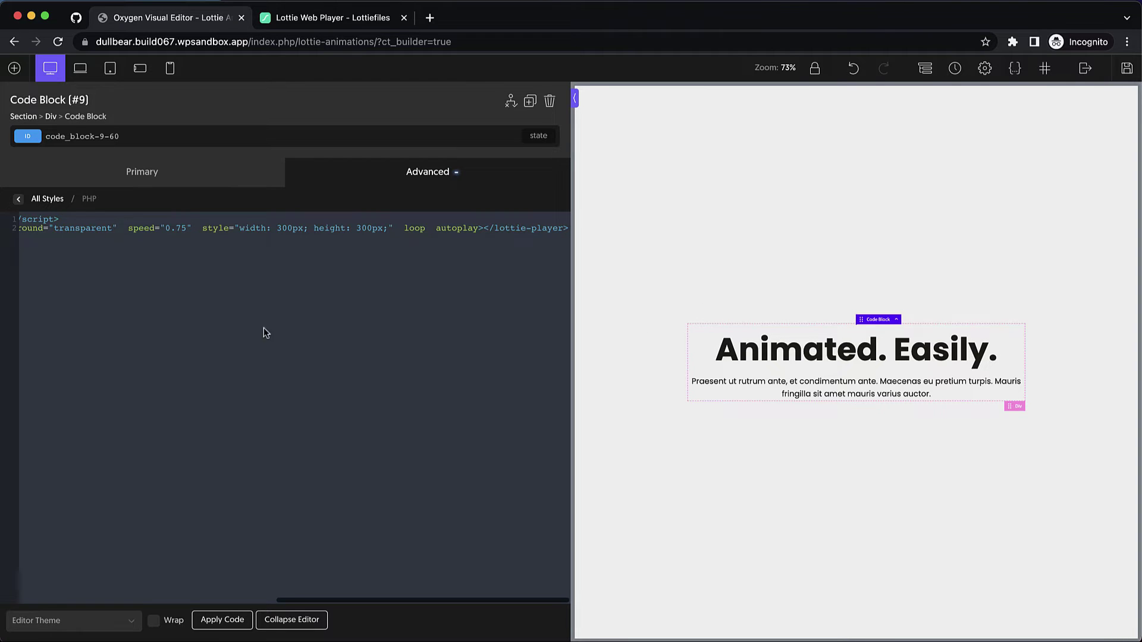
Save the page and view its live frontend in a new tab.
left_click(1127, 69)
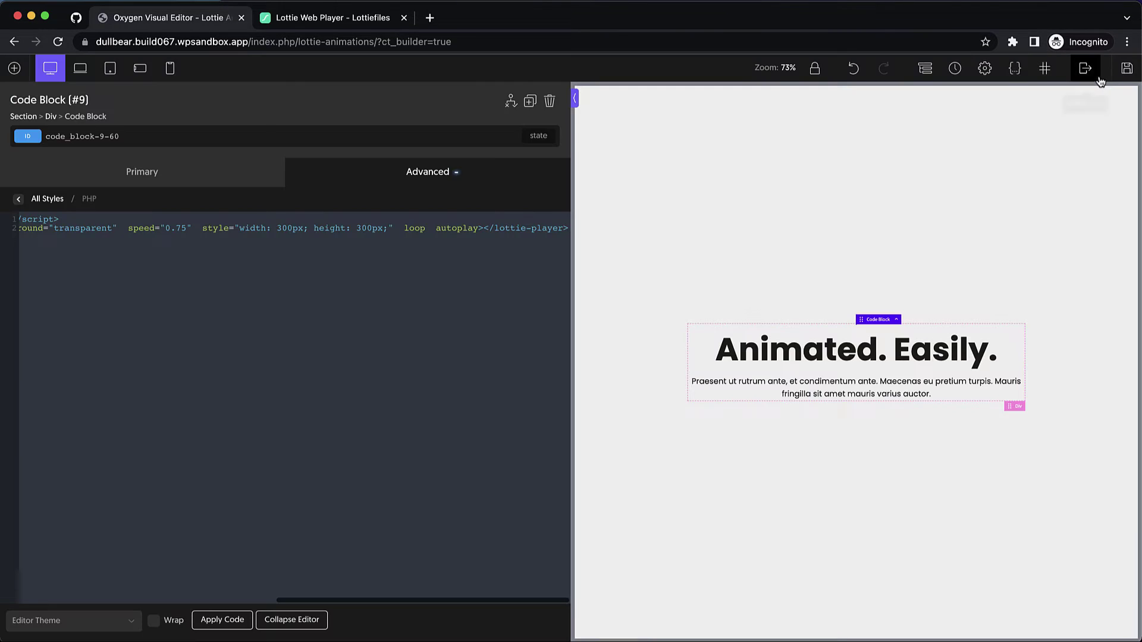
mouse_move(1085, 68)
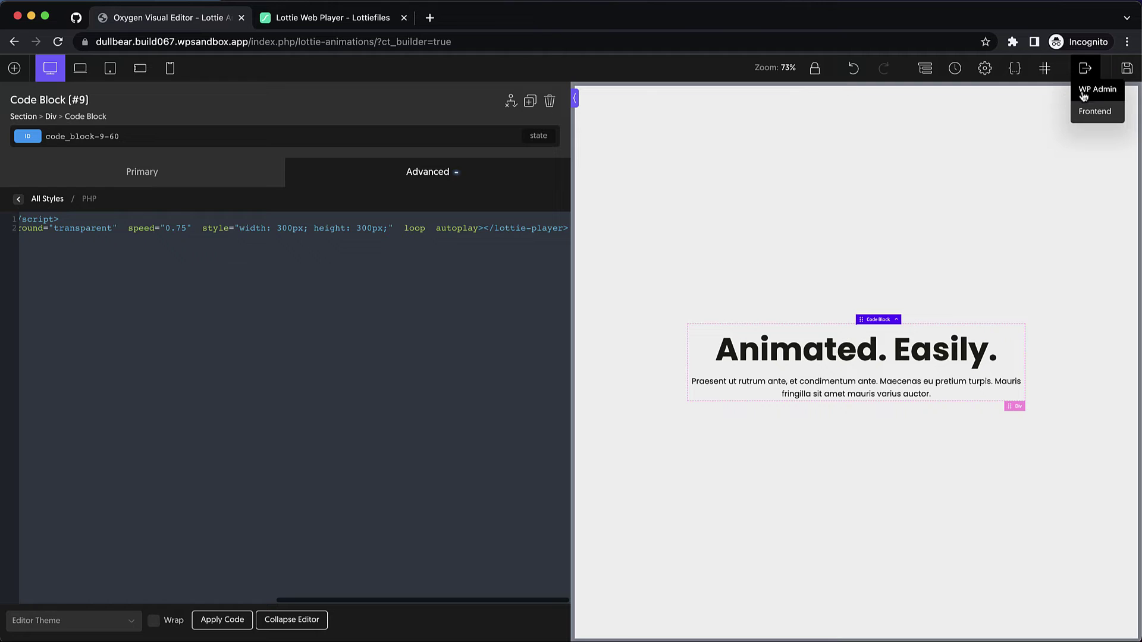
right_click(1082, 112)
left_click(963, 112)
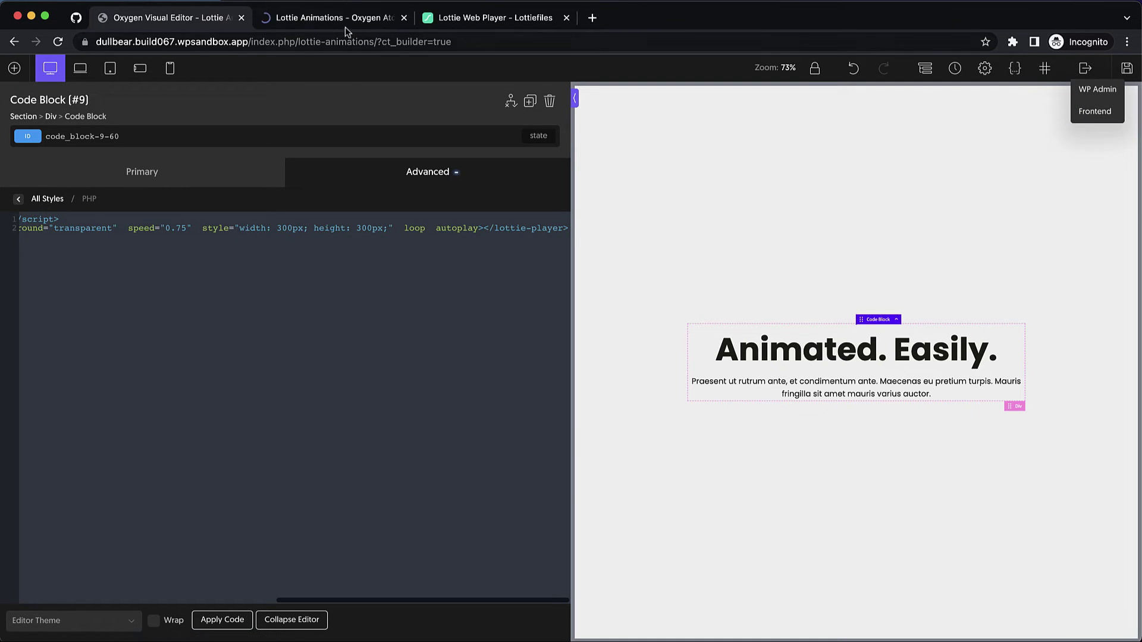
key("ctrl+Tab")
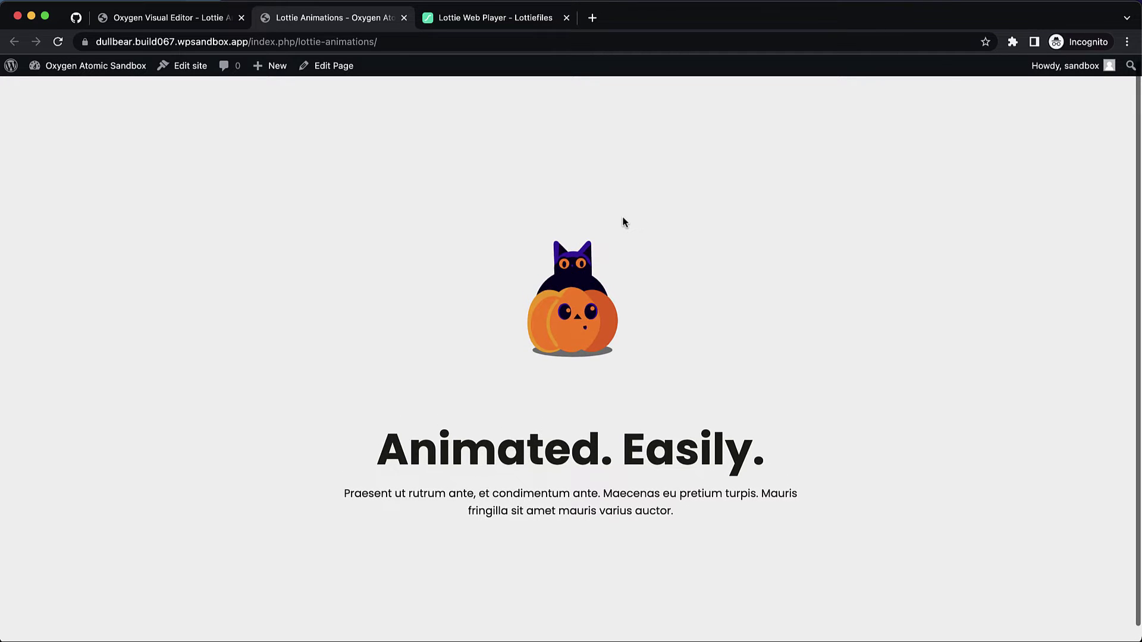
Back in the editor, review the code block's script-loading line in the PHP & HTML code.
left_click(201, 21)
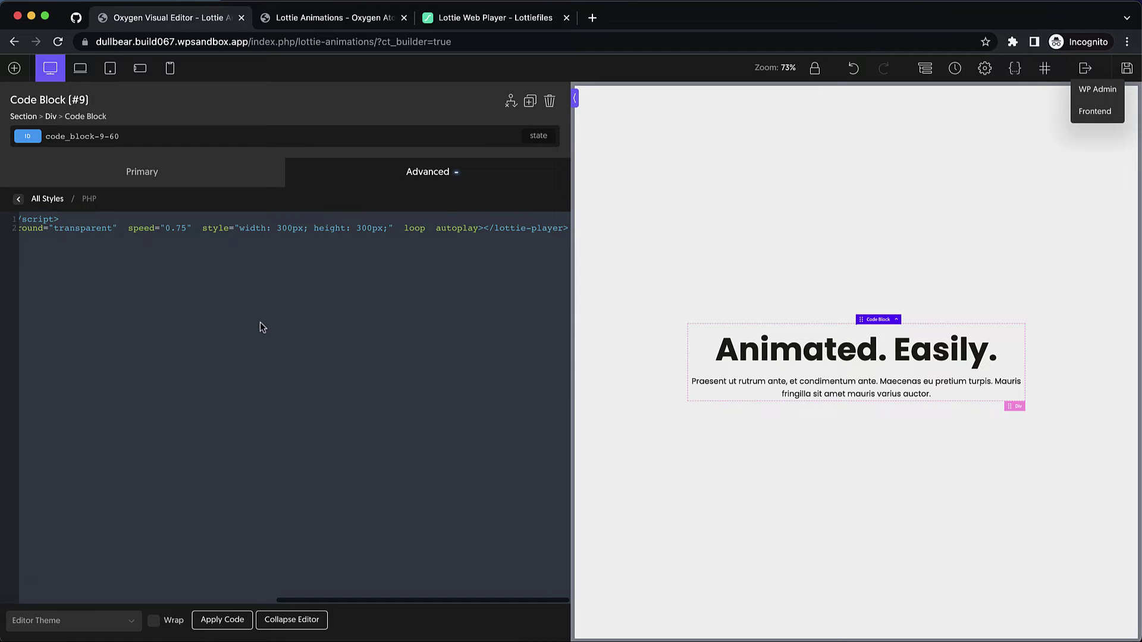
scroll(260, 327, "left", 10)
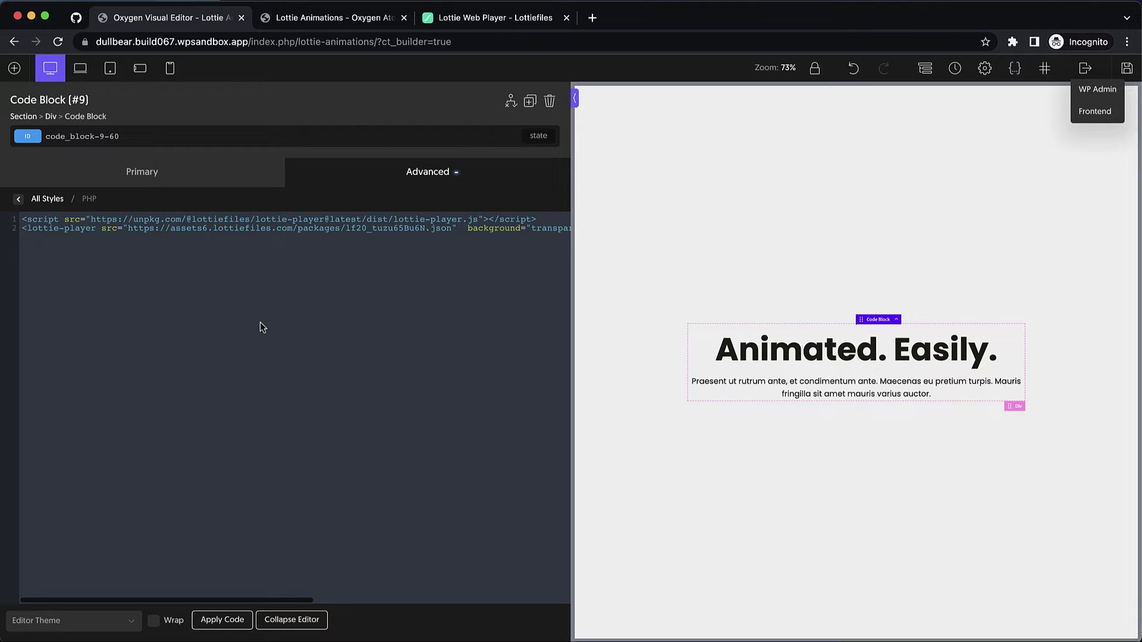
scroll(259, 327, "right", 5)
scroll(262, 318, "left", 5)
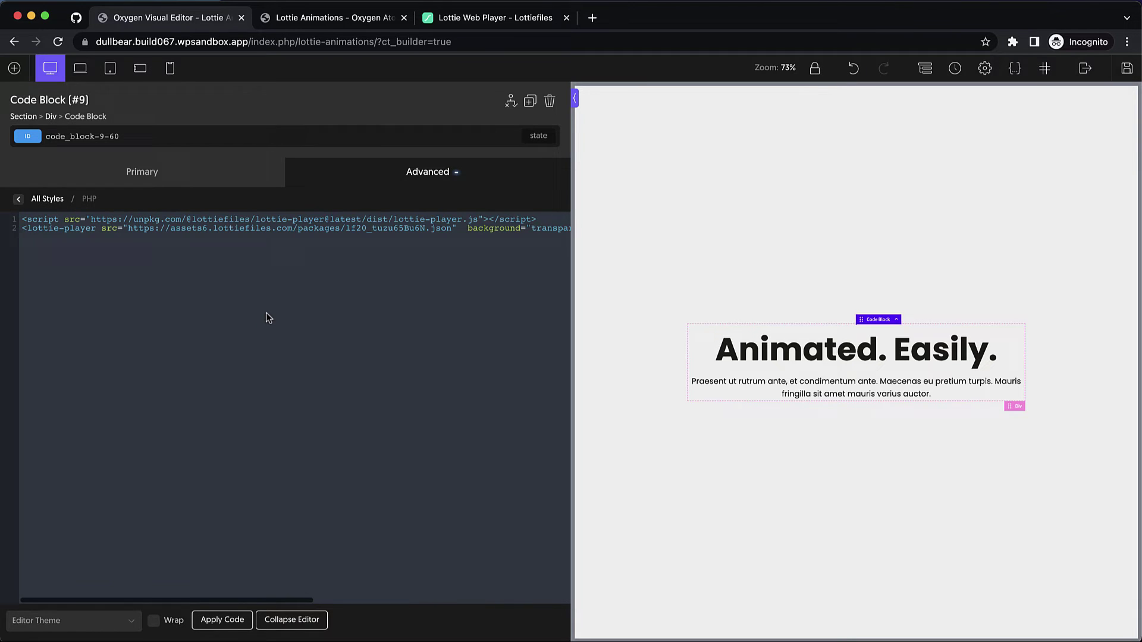
triple_click(476, 220)
left_click(372, 214)
triple_click(478, 220)
left_click_drag(479, 220, 104, 222)
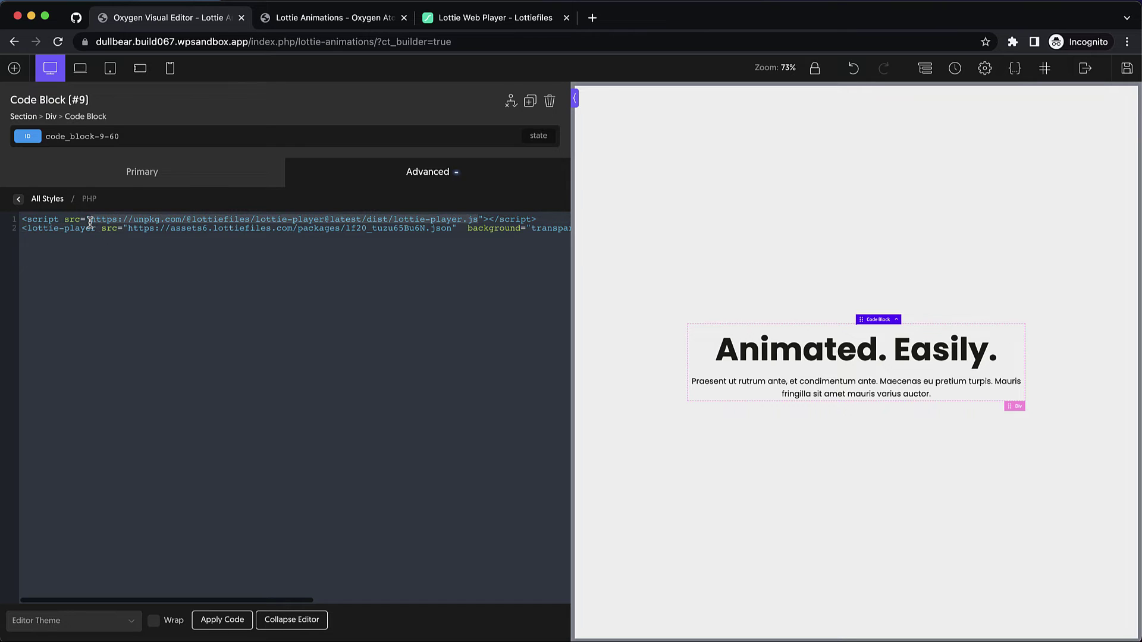
Switch the code editor's theme to dracula.
left_click(86, 621)
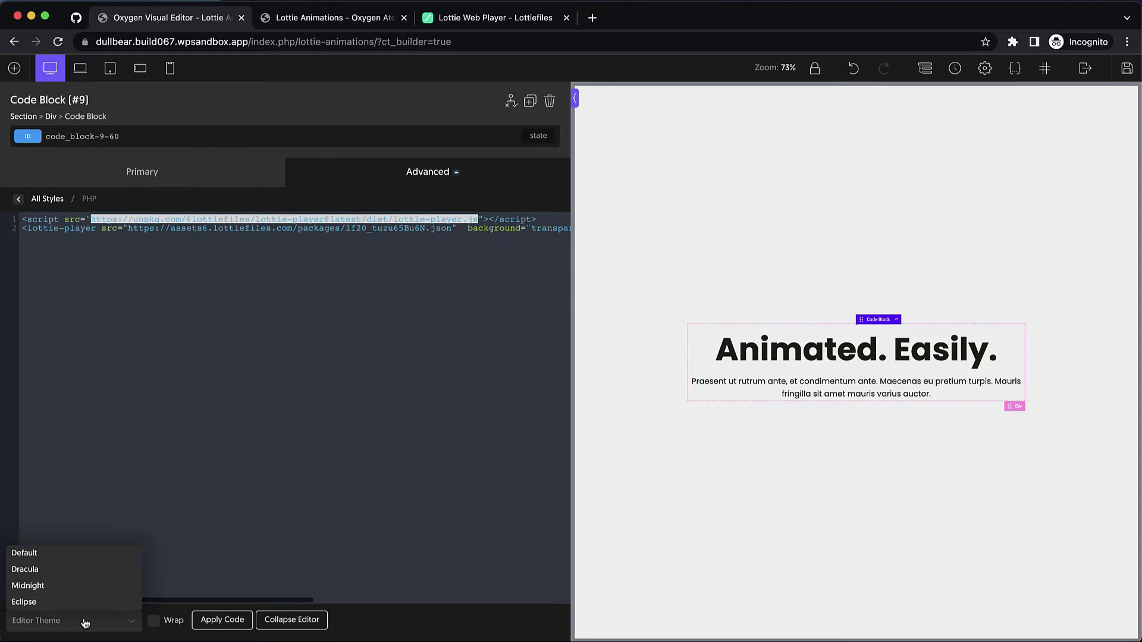
left_click(73, 570)
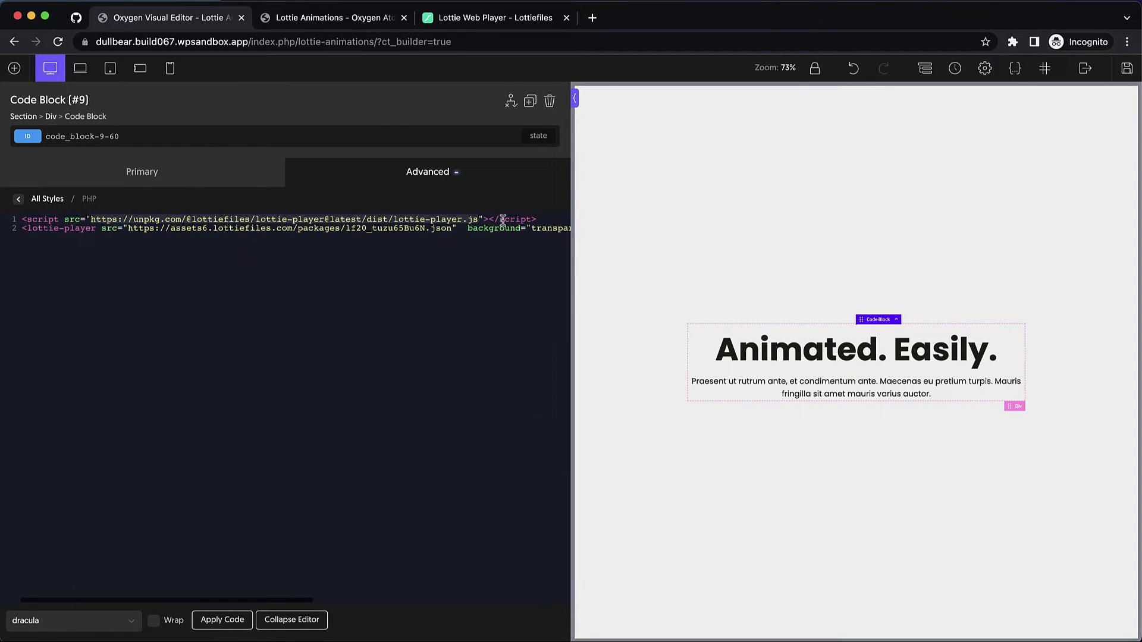
left_click(479, 219)
In the code block's JavaScript, start an if( window.angular ) block creating a script element and setting its src.
left_click(137, 173)
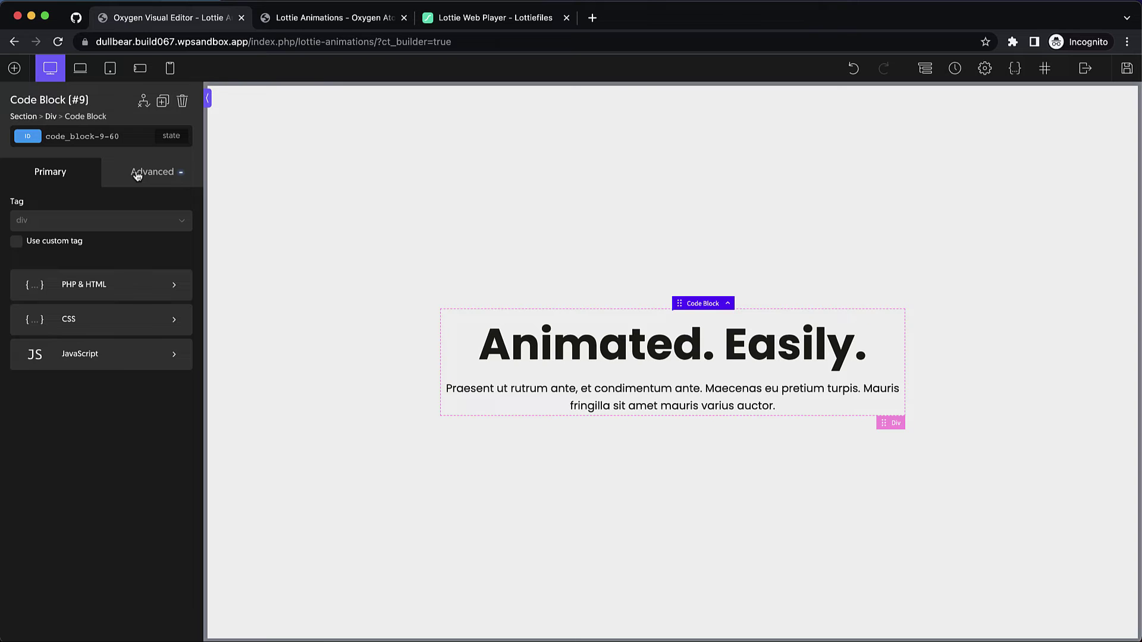
left_click(101, 356)
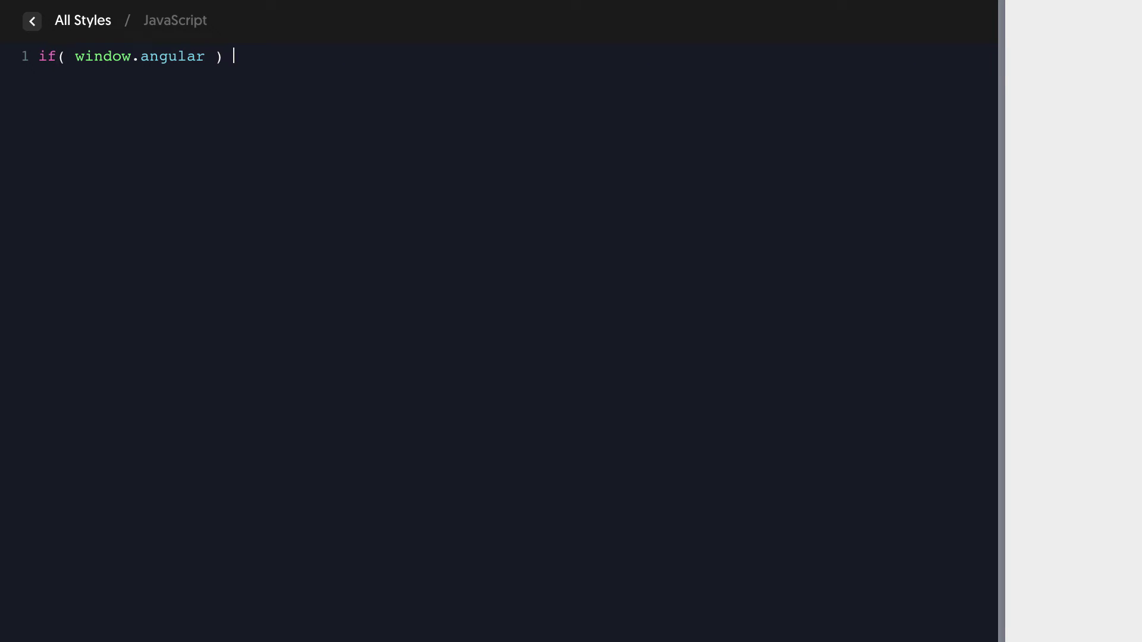
type(") {")
key("Return")
type("Script = document.createElement('script")
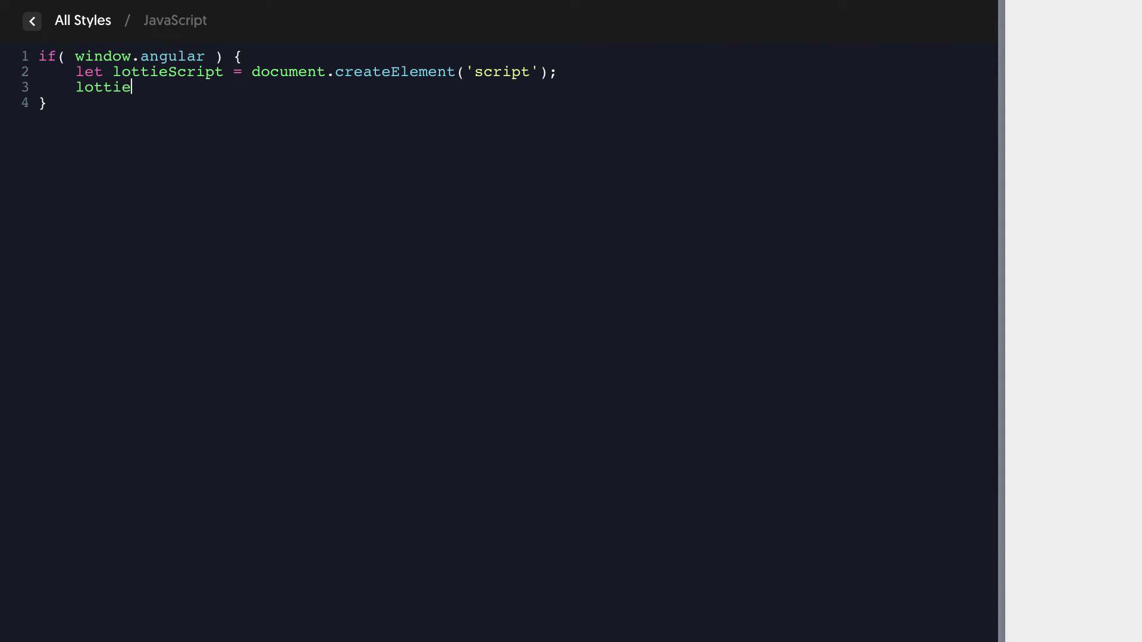
type("Script.setAttribute('src', '")
Paste the lottie-player URL, close setAttribute, and add document.head.appendChild(lottieScript);.
type("https://unpkg.com/@lottiefiles/lottie-player@latest/dist/lottie-player.js")
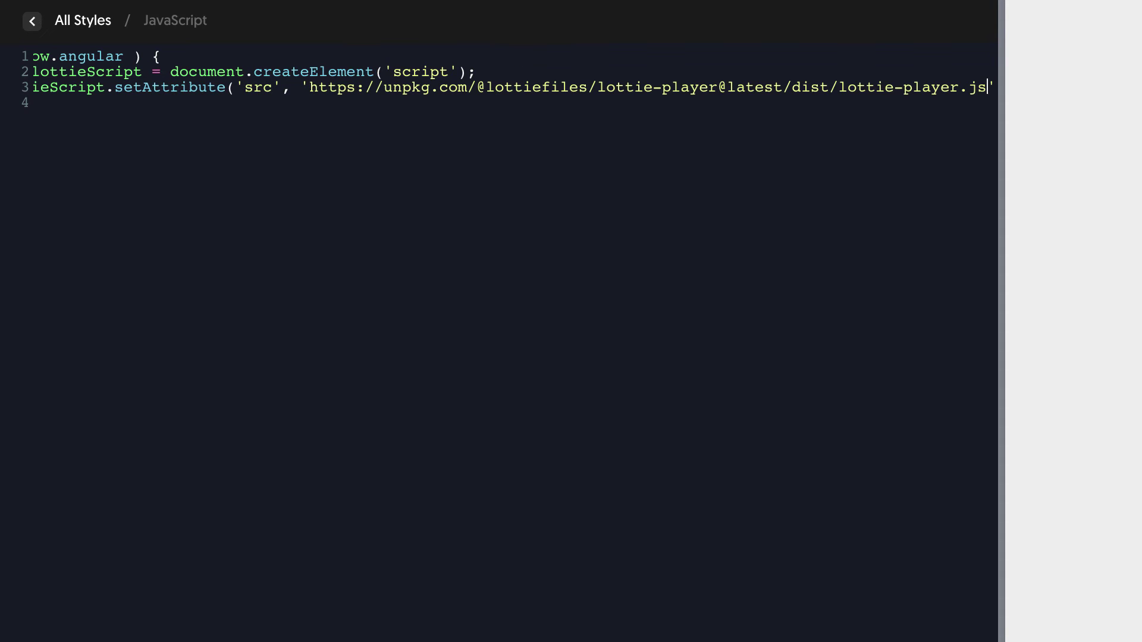
key("Right")
type(");")
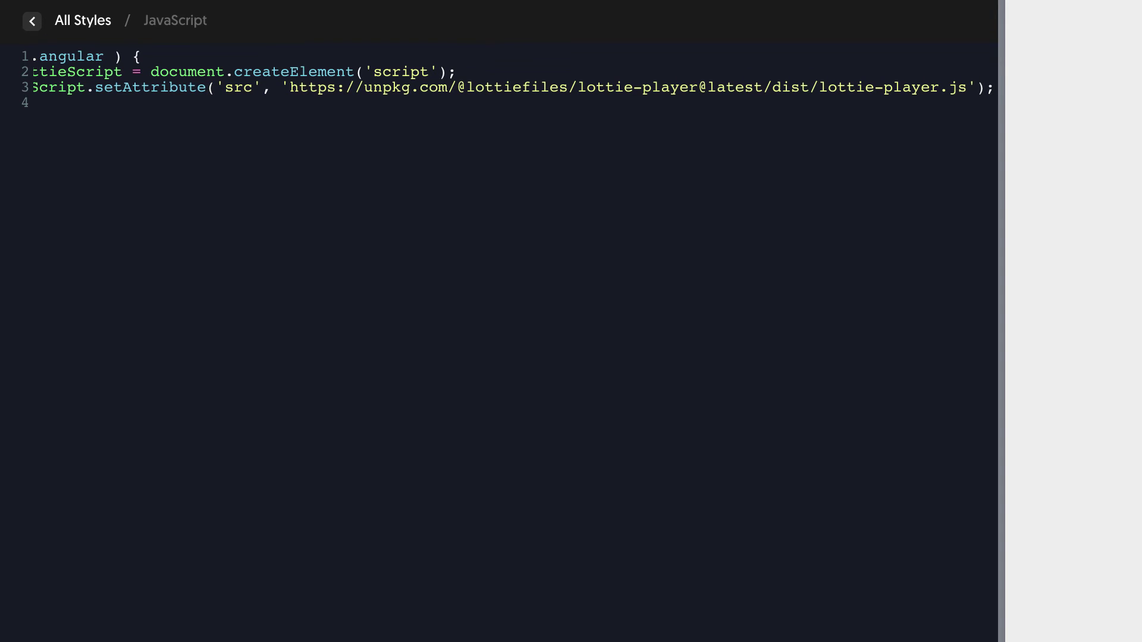
key("Return")
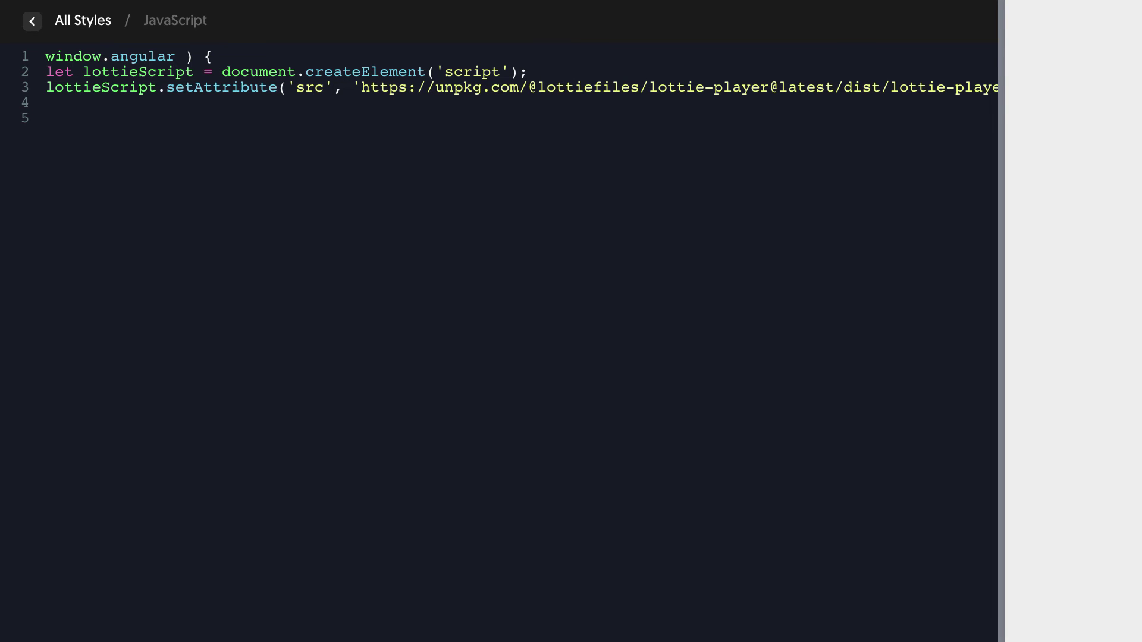
type("document.head.appendChild(")
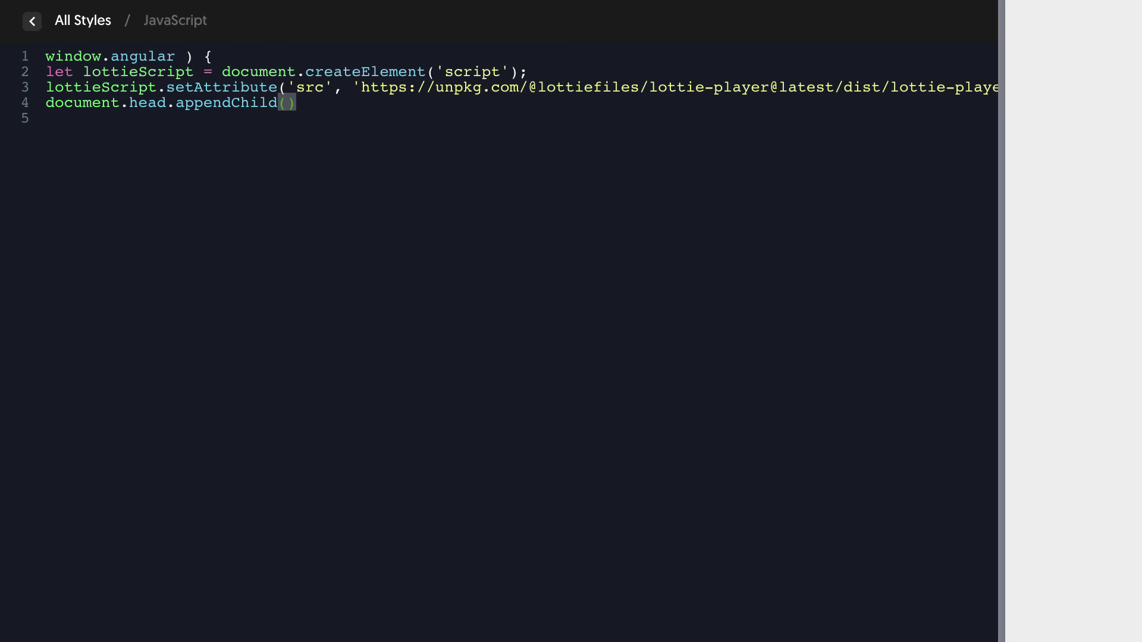
type("lottieScript);")
scroll(406, 145, "left", 1)
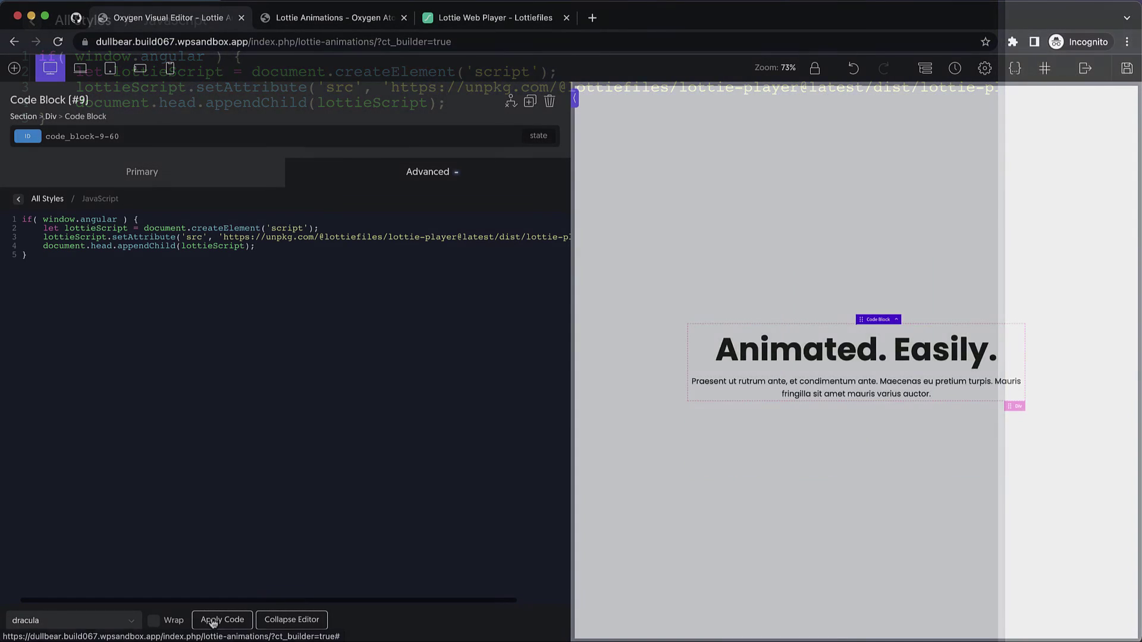
Apply the JavaScript, dismiss the script error message, and save the page.
left_click(213, 622)
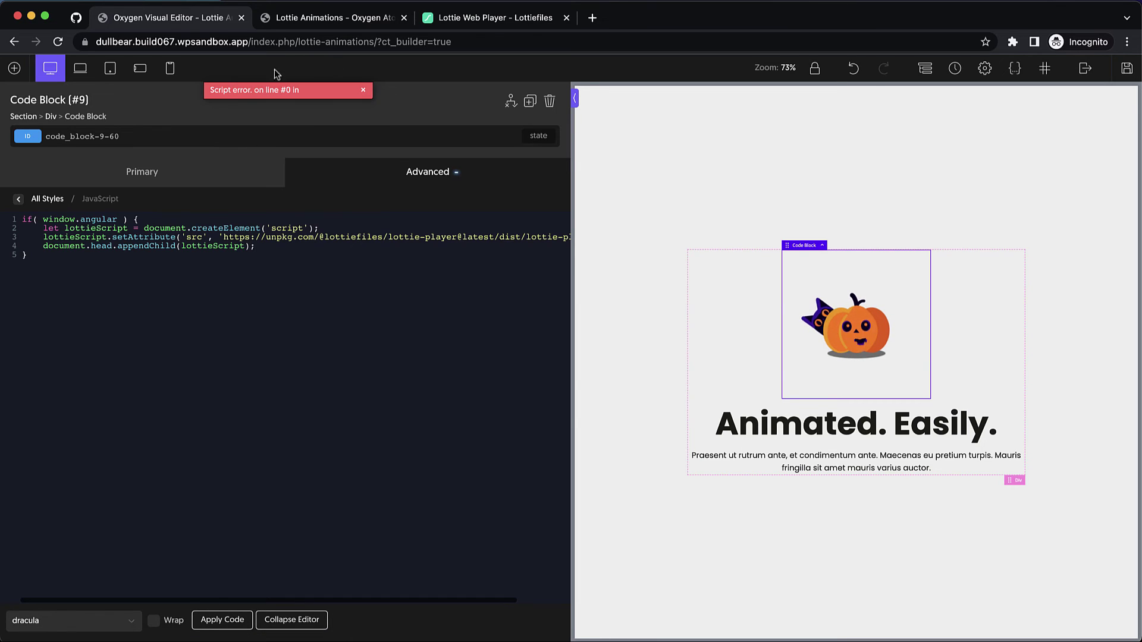
left_click_drag(209, 90, 301, 91)
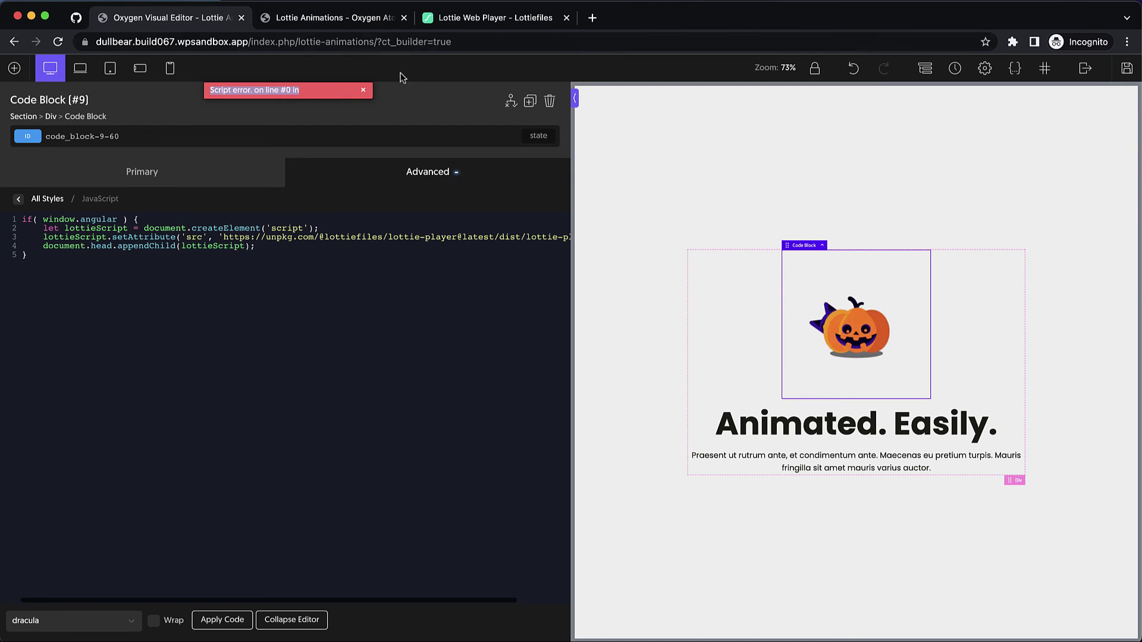
left_click(364, 90)
left_click(50, 255)
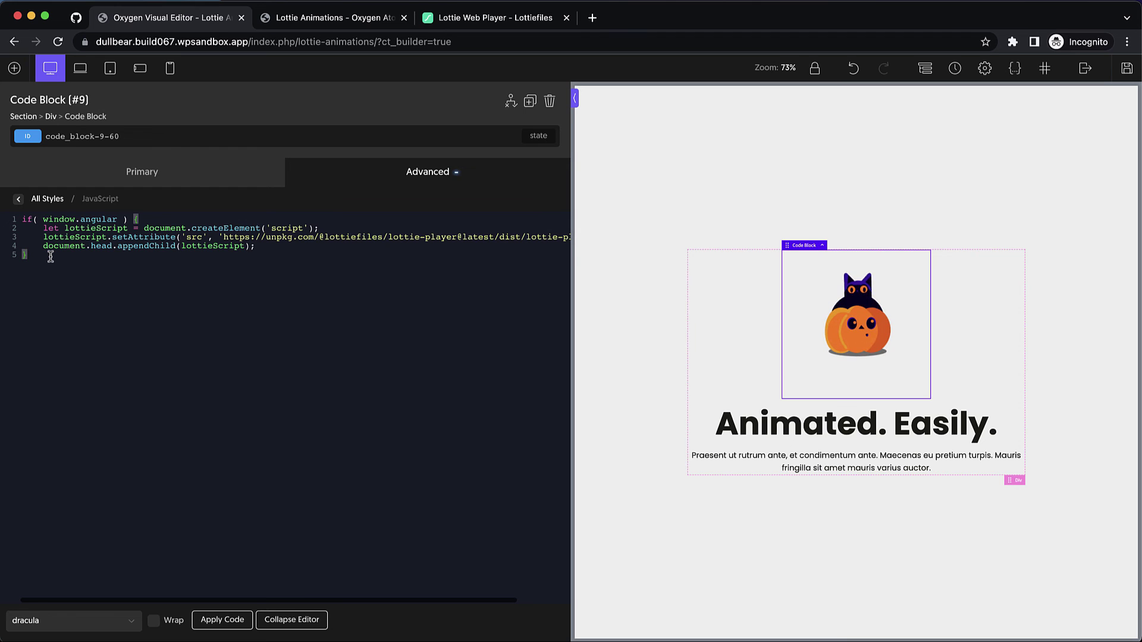
left_click(1126, 68)
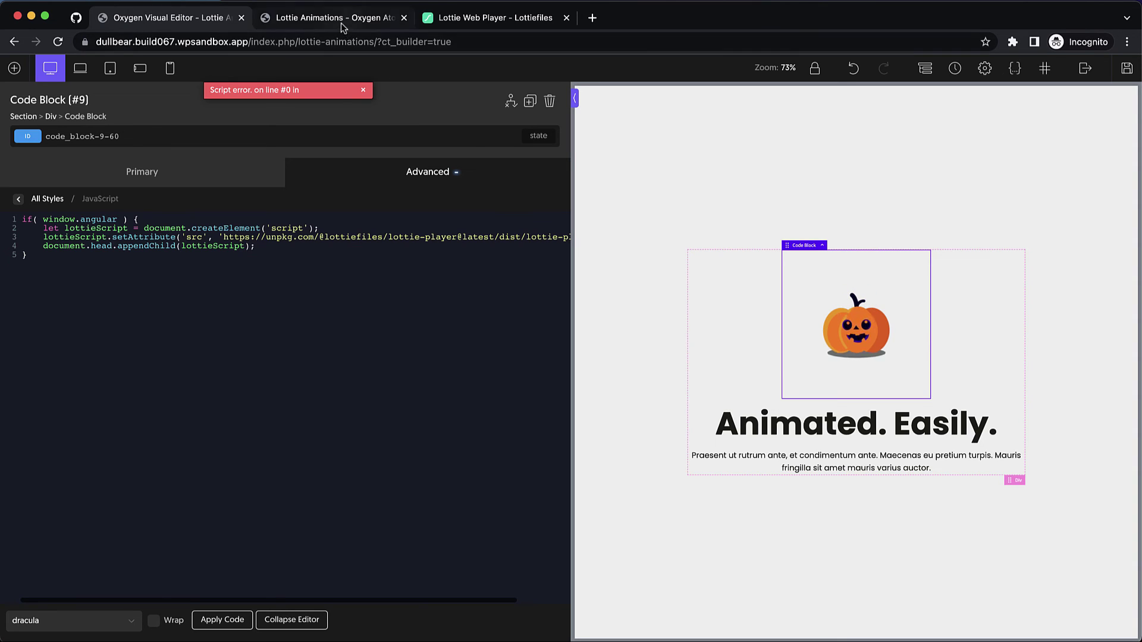
Rename the heading to 'Pumpkin Cat.' and save the page.
double_click(767, 424)
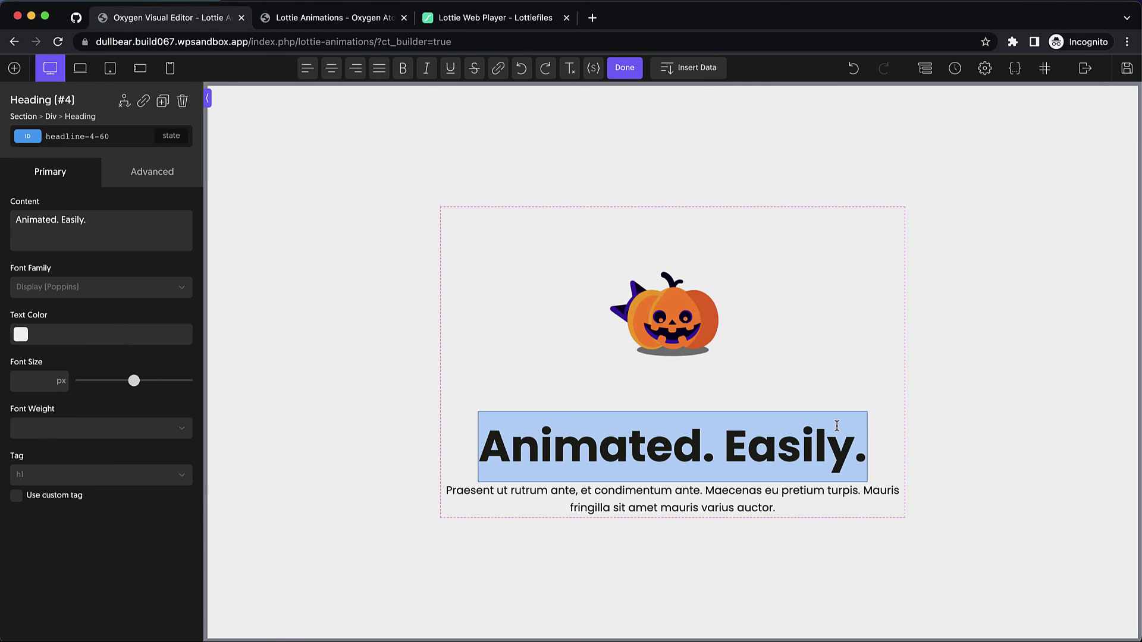
type("Pumpkin Cat.")
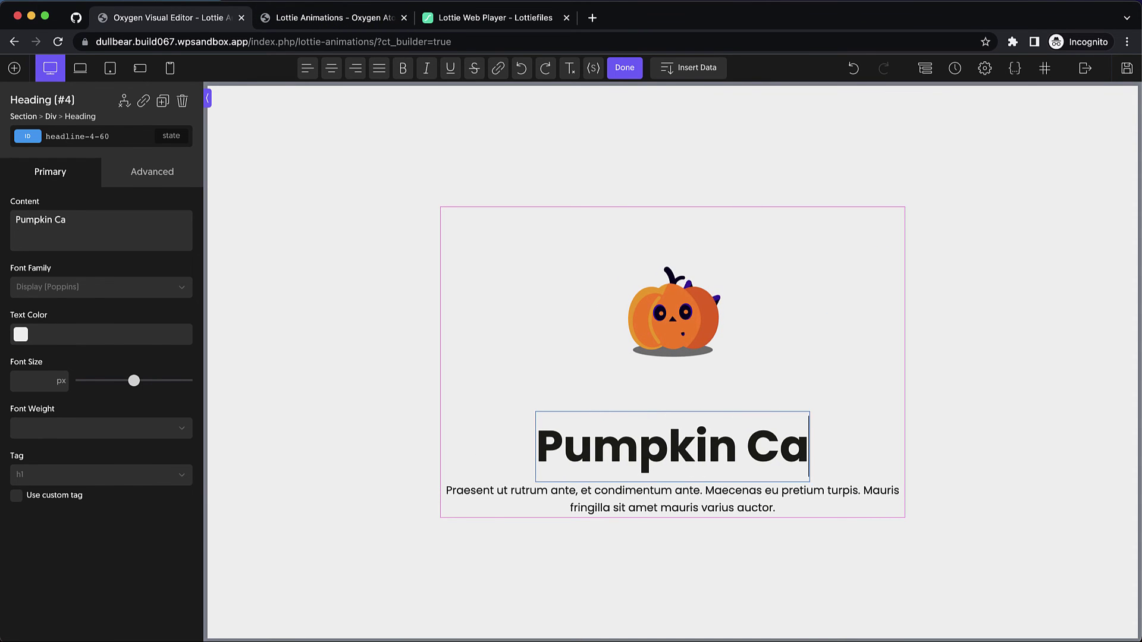
left_click(1127, 83)
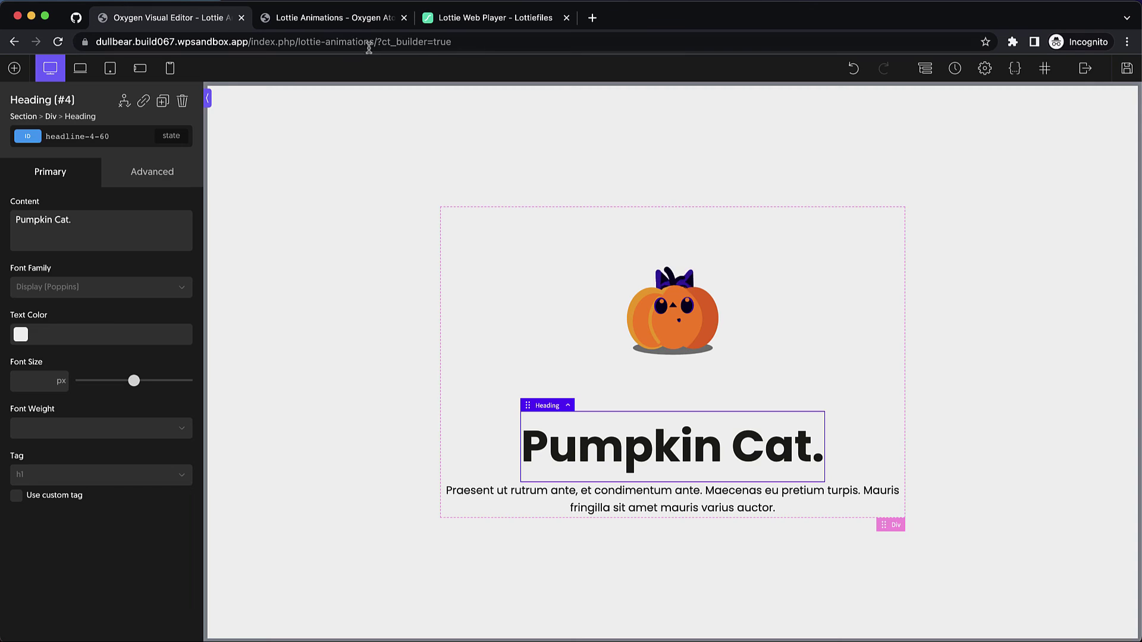
Reload the live frontend tab to confirm the change, then return to the editor.
left_click(358, 24)
key("super+r")
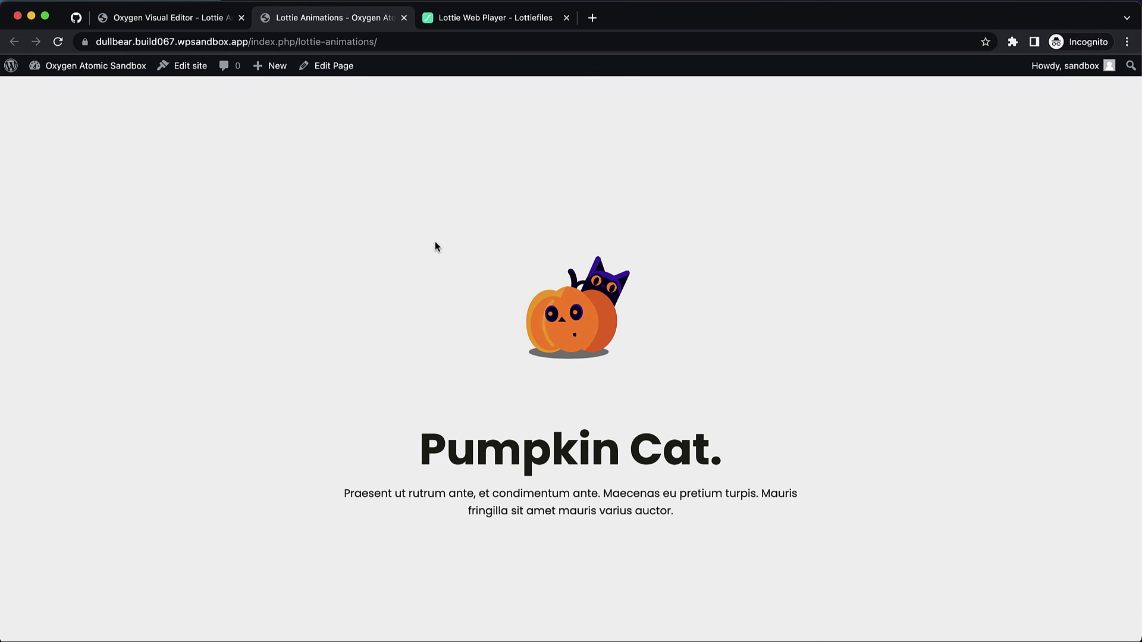
left_click(177, 13)
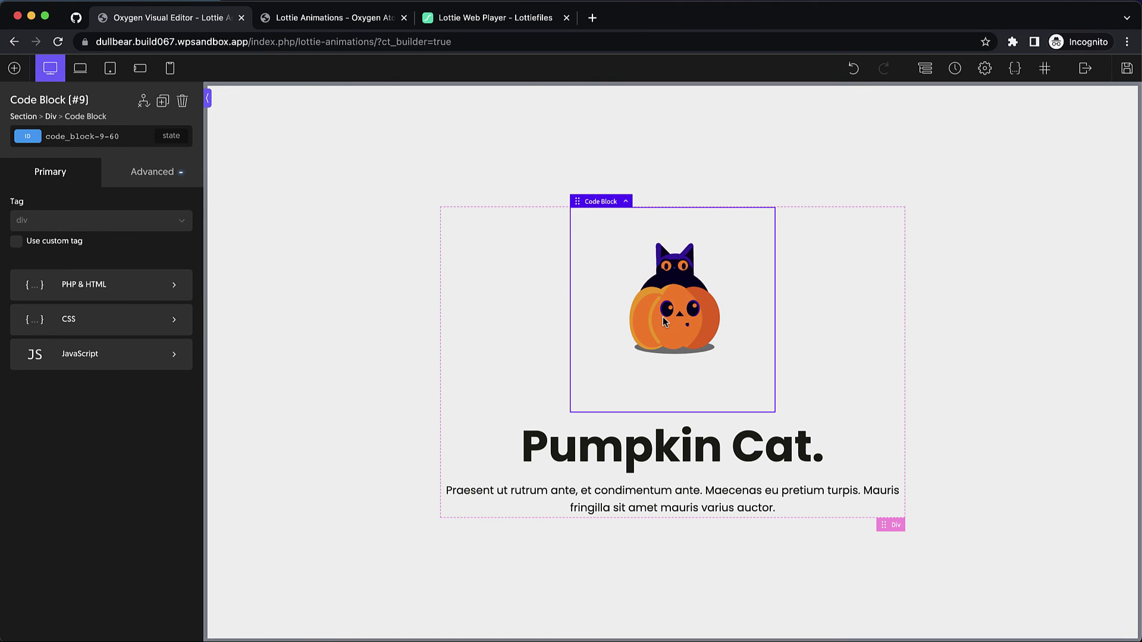
key("super+d")
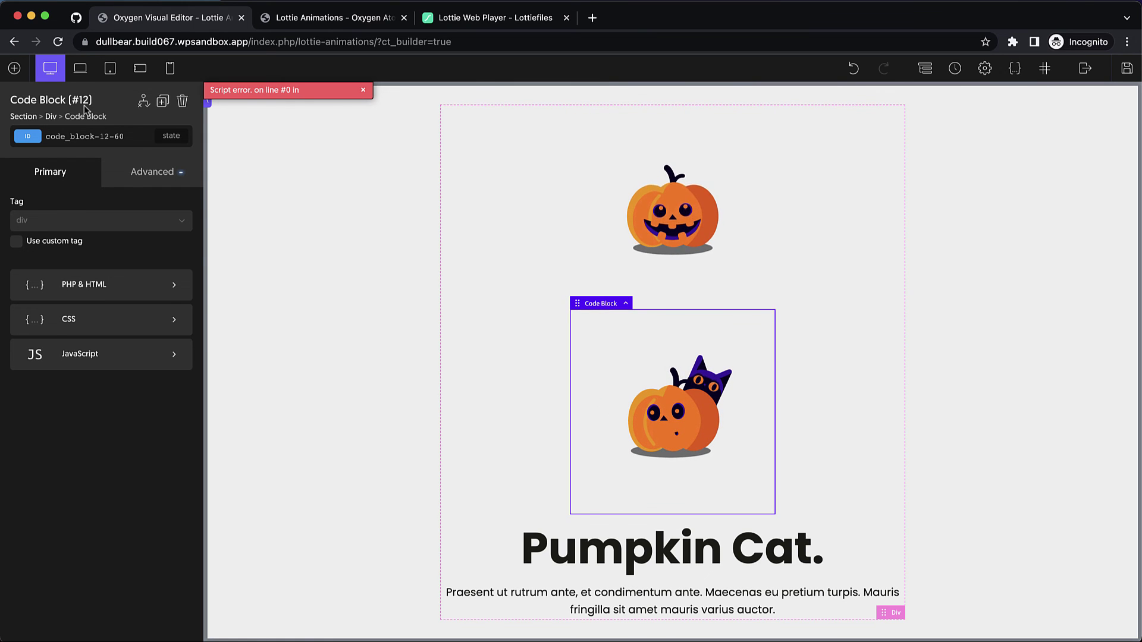
left_click(184, 102)
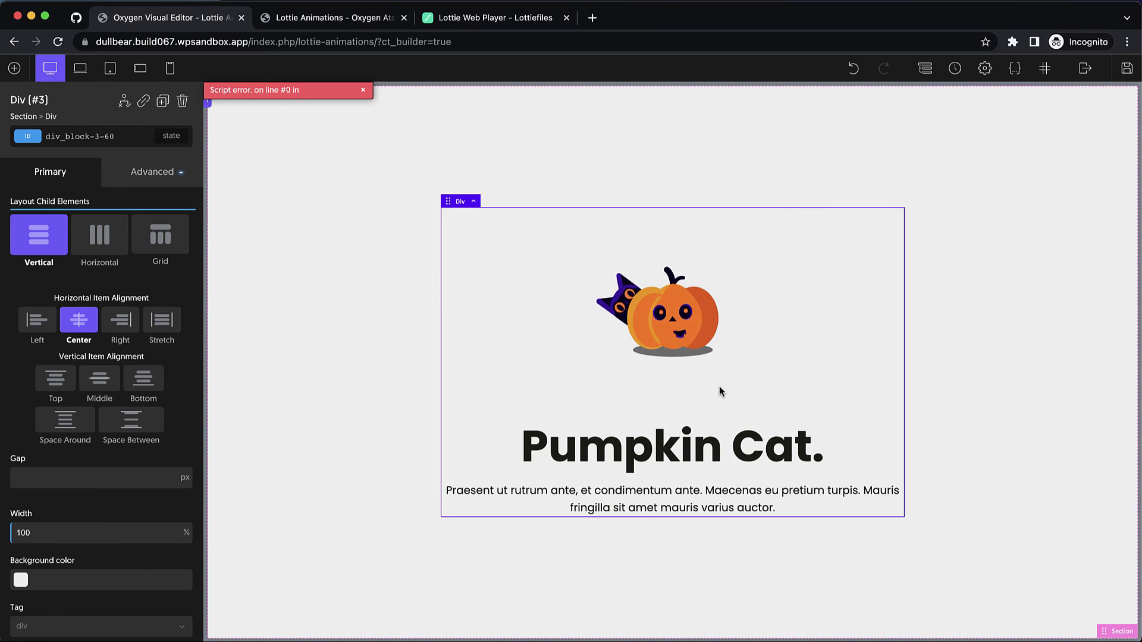